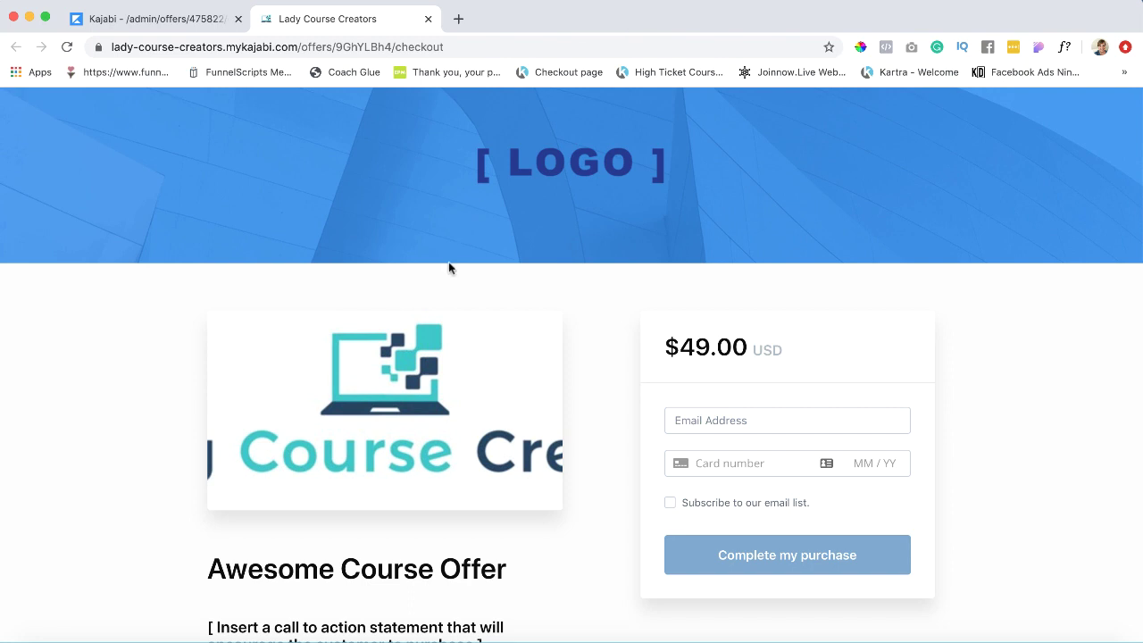
# - Switch back to the Kajabi admin and go to the Products > Offers list
pyautogui.scroll(-1, 404, 339)
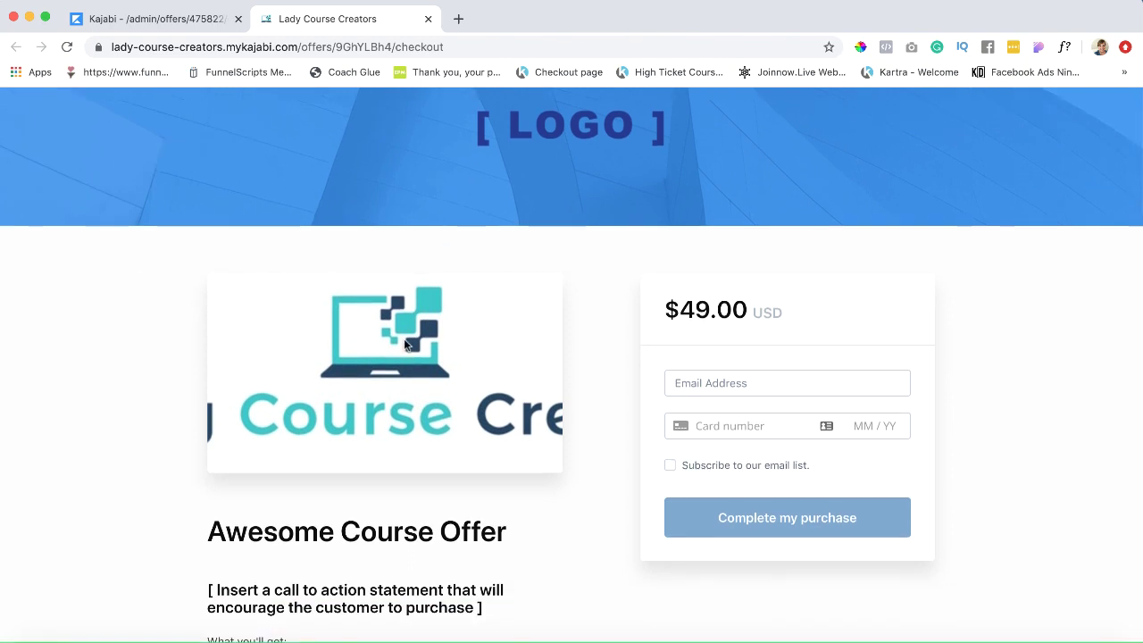
pyautogui.scroll(-3, 404, 339)
pyautogui.scroll(1, 393, 335)
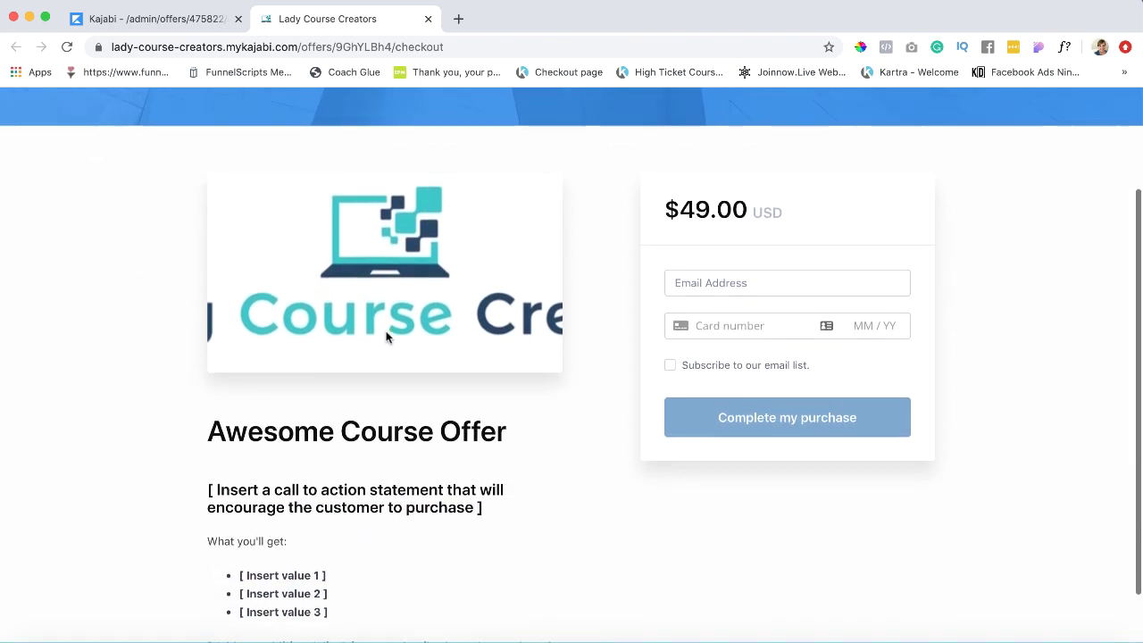
pyautogui.scroll(-2, 355, 319)
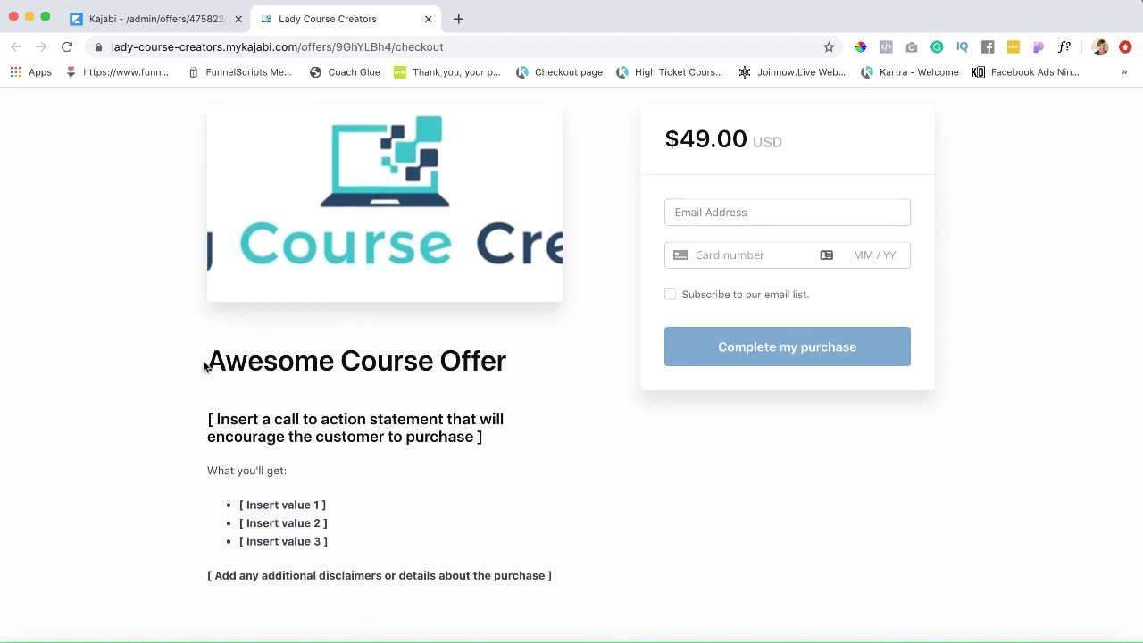
pyautogui.scroll(1, 424, 513)
pyautogui.scroll(5, 424, 512)
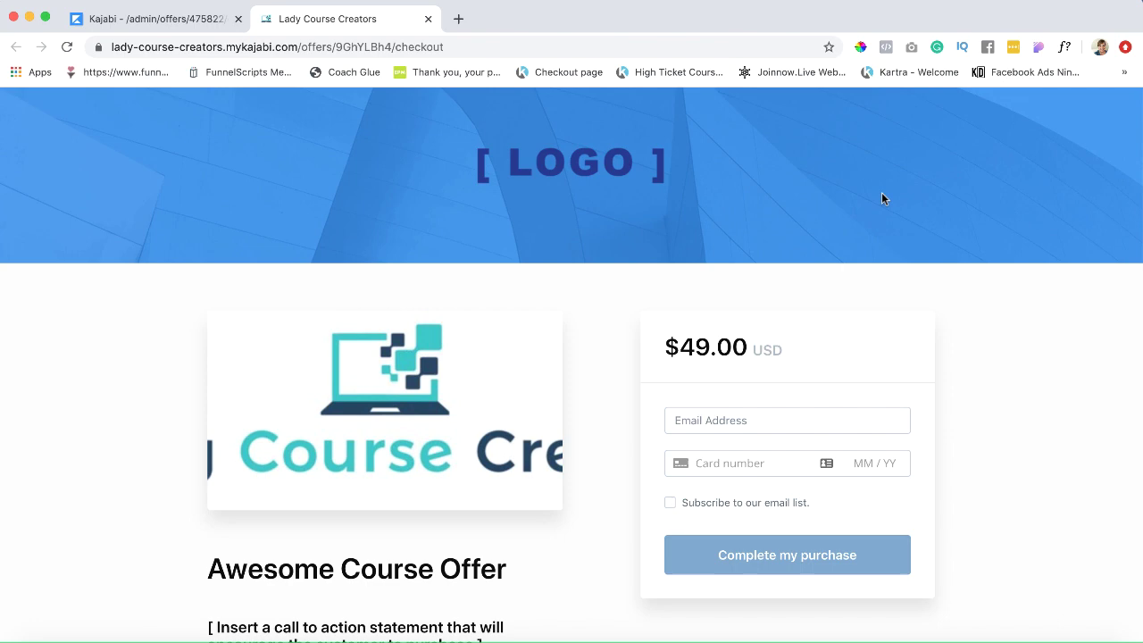
pyautogui.scroll(-5, 882, 192)
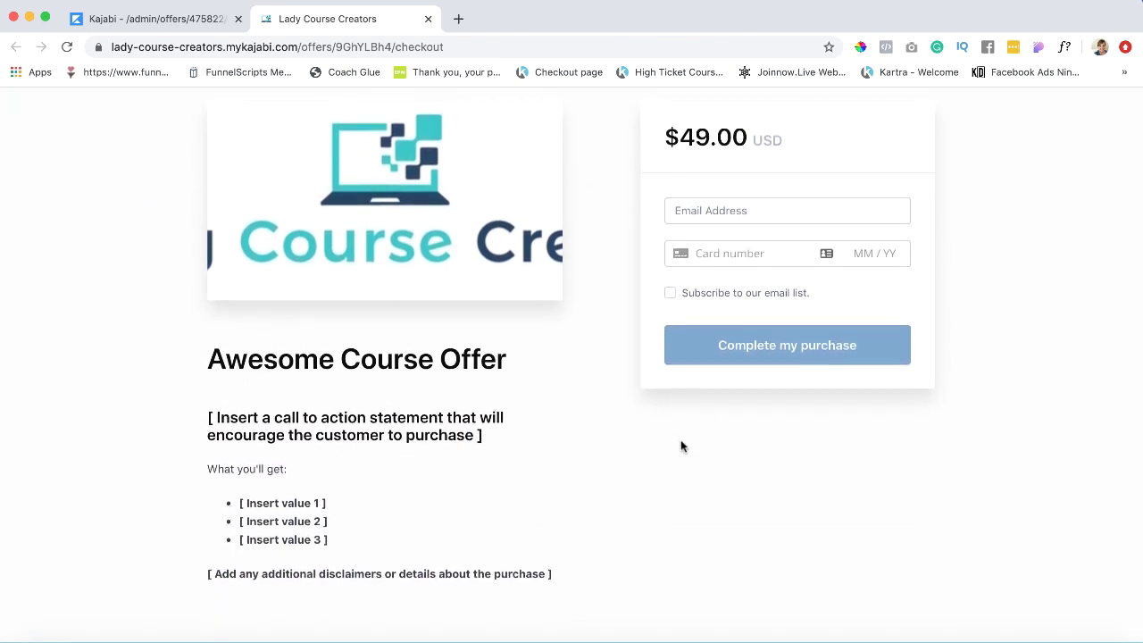
pyautogui.scroll(5, 681, 447)
pyautogui.scroll(-5, 625, 482)
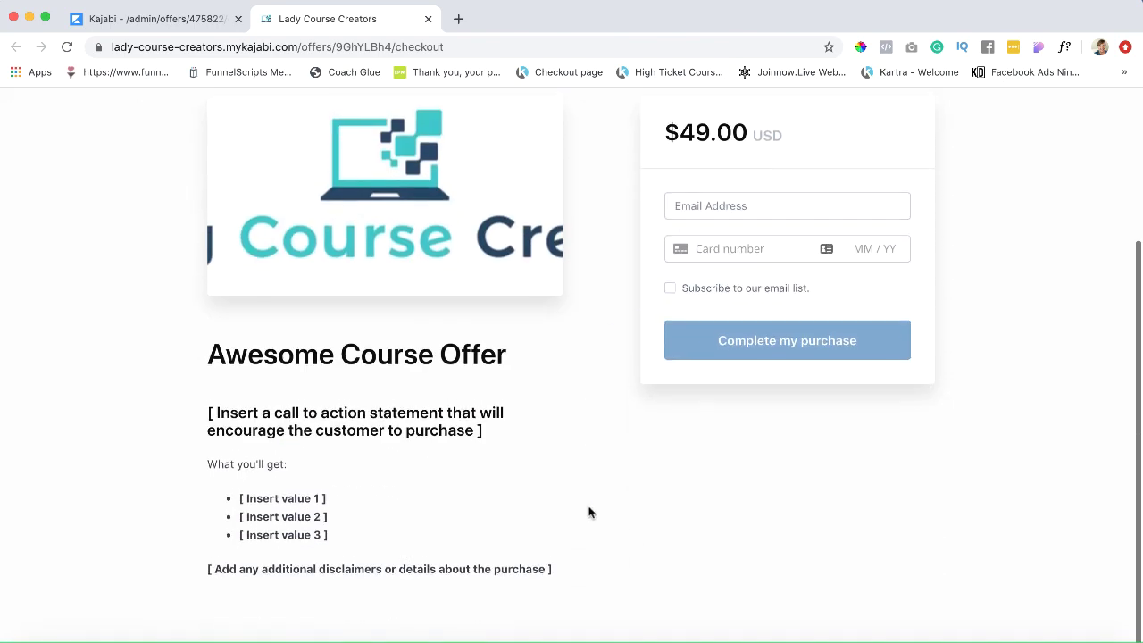
pyautogui.scroll(1, 625, 474)
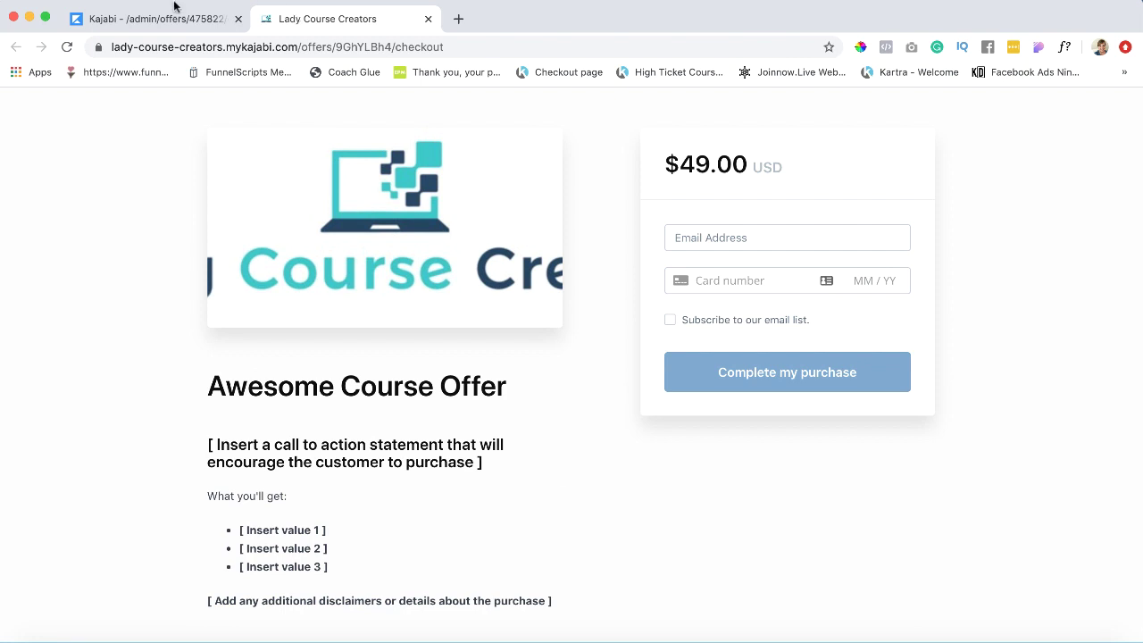
pyautogui.click(163, 19)
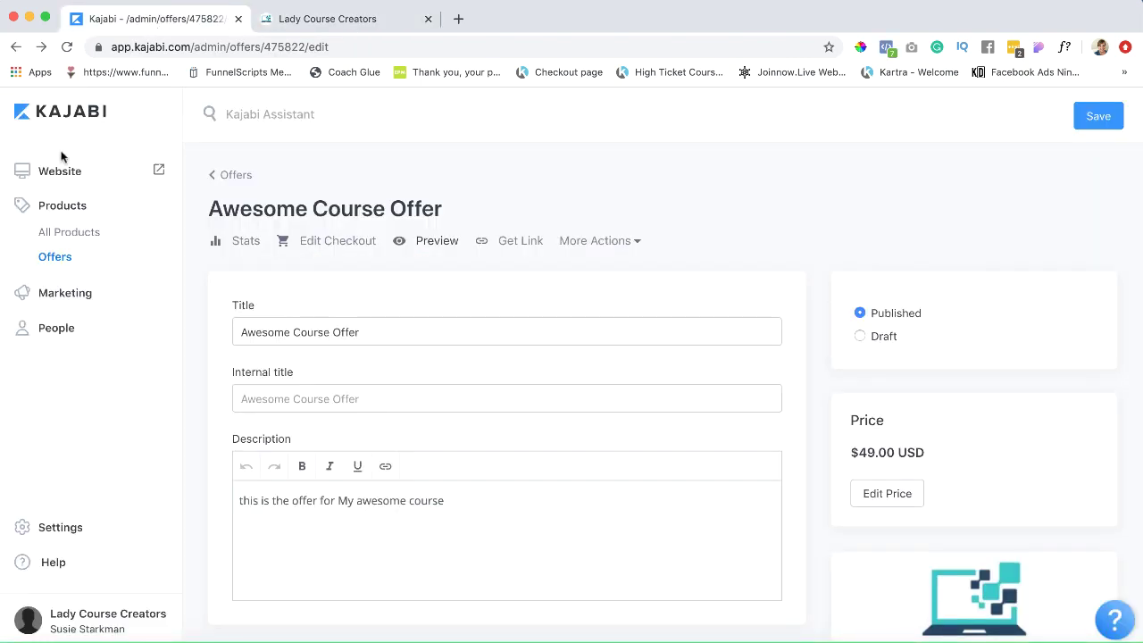
pyautogui.click(54, 258)
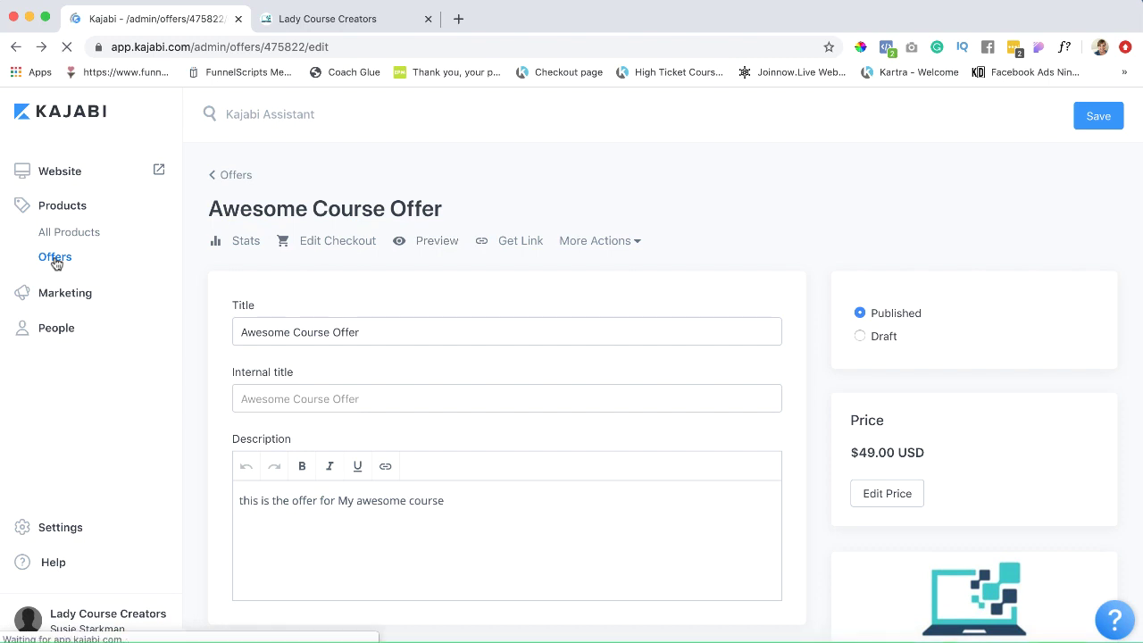
pyautogui.scroll(-1, 340, 426)
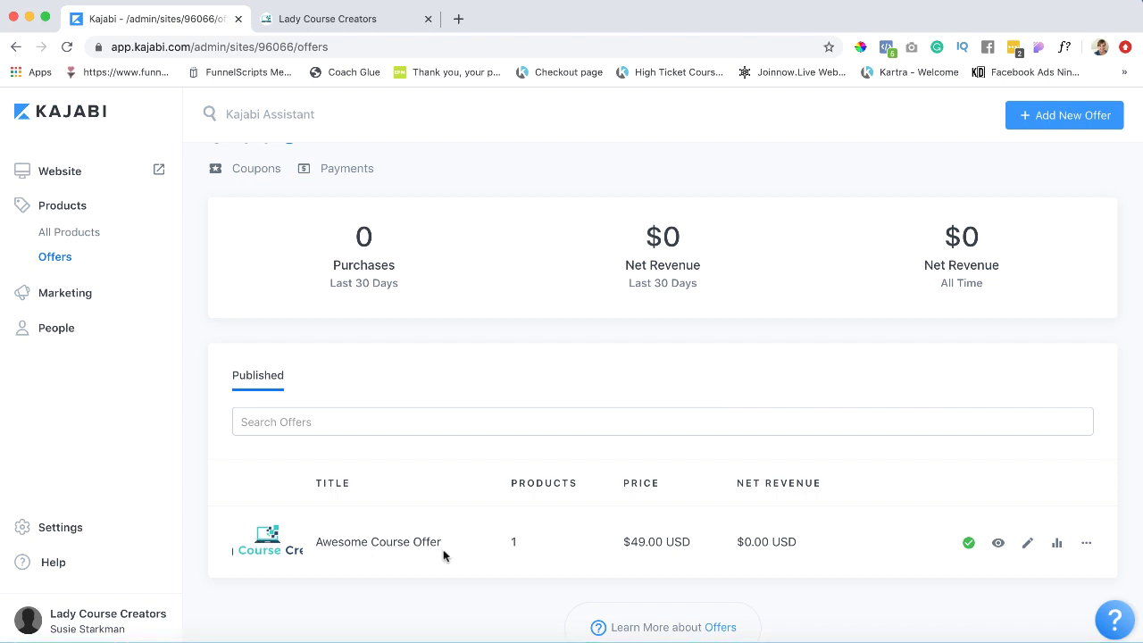
# - Open Awesome Course Offer for editing and scroll to its image card
pyautogui.click(1029, 545)
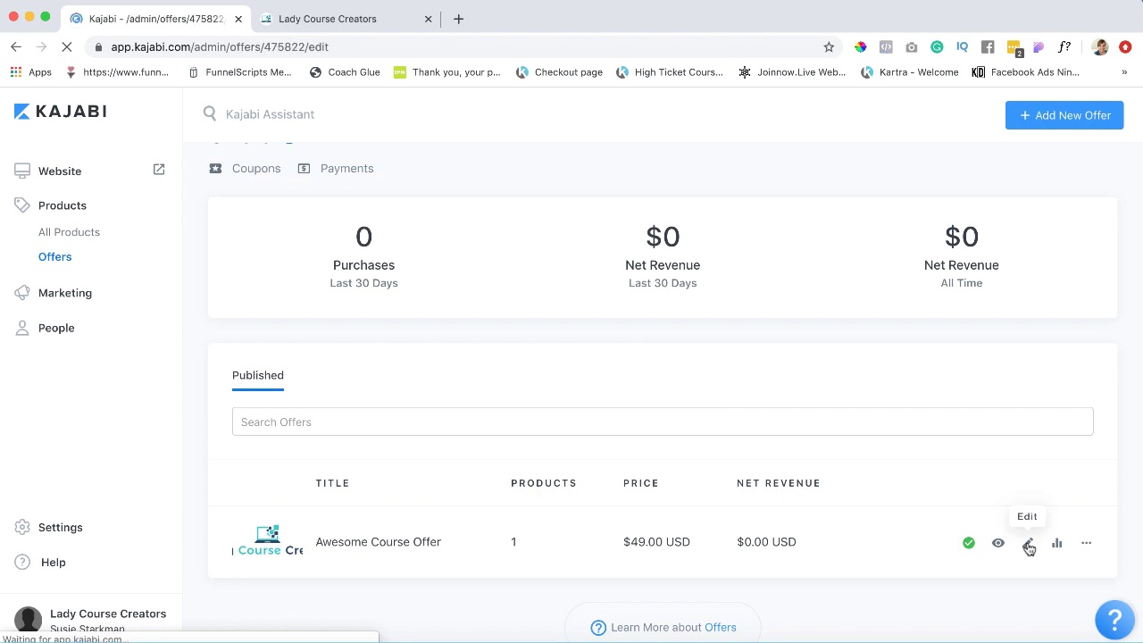
pyautogui.scroll(-10, 824, 509)
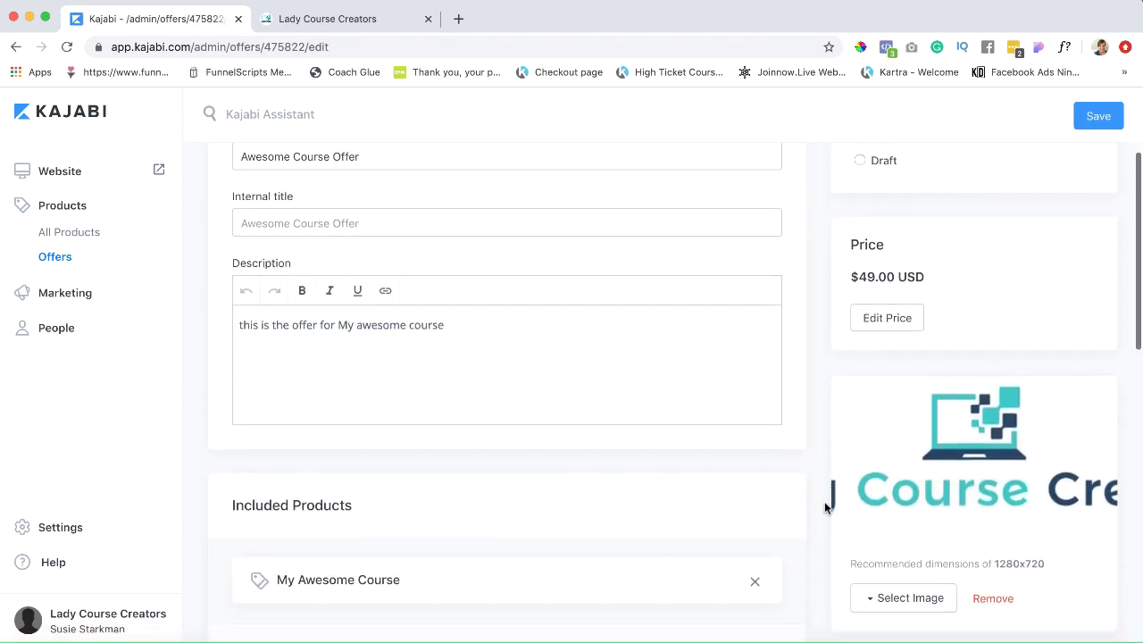
pyautogui.scroll(-4, 824, 507)
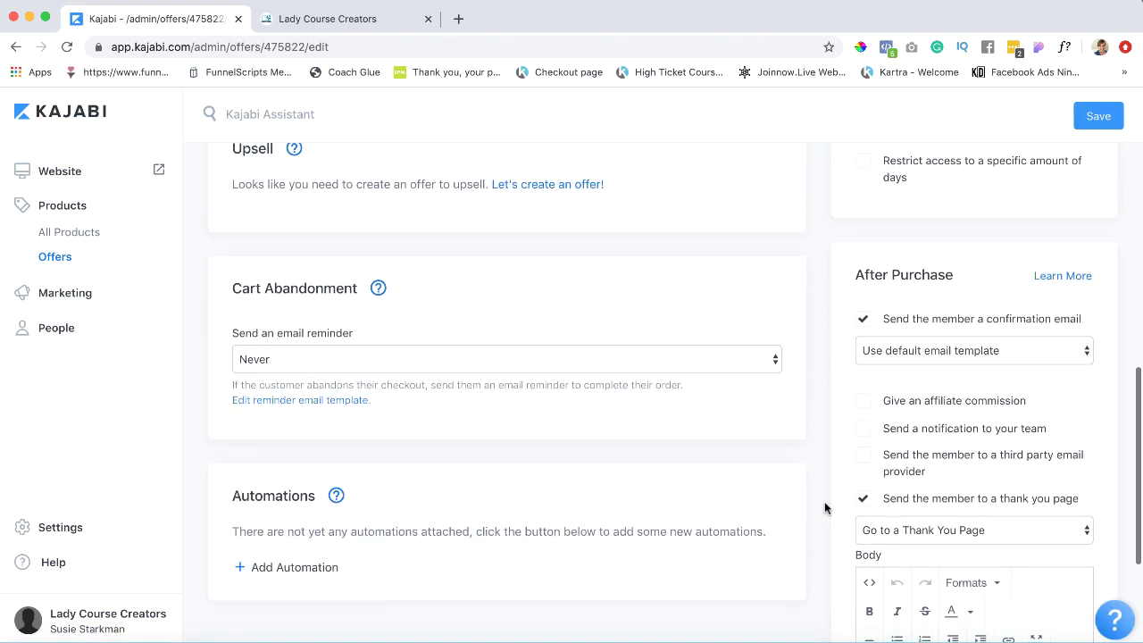
pyautogui.scroll(2, 825, 507)
pyautogui.scroll(4, 825, 507)
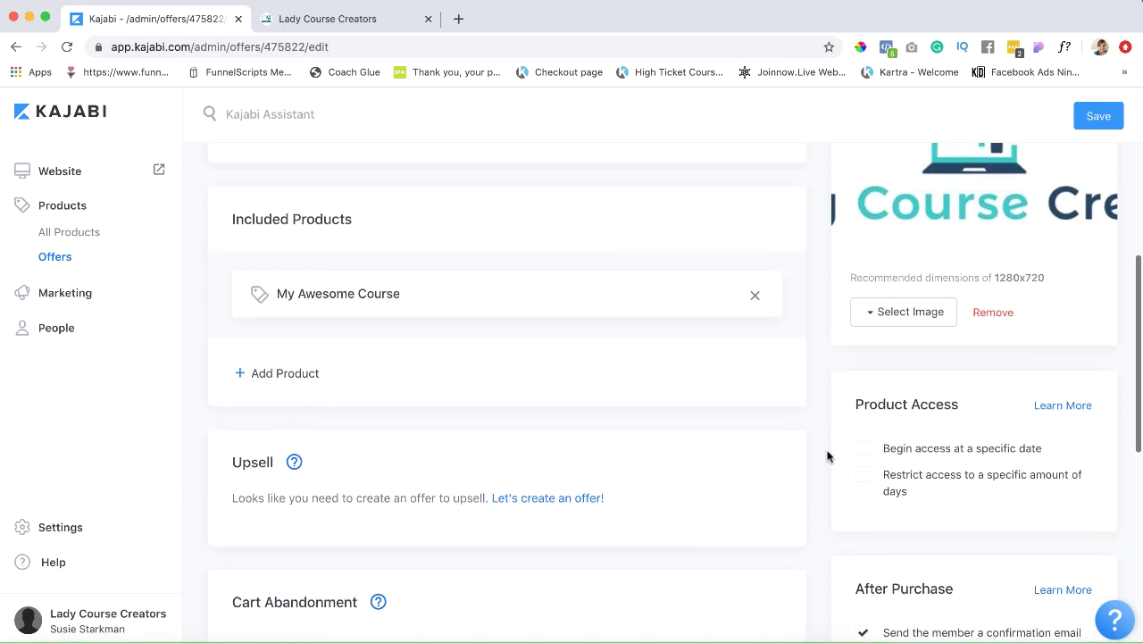
pyautogui.scroll(2, 706, 385)
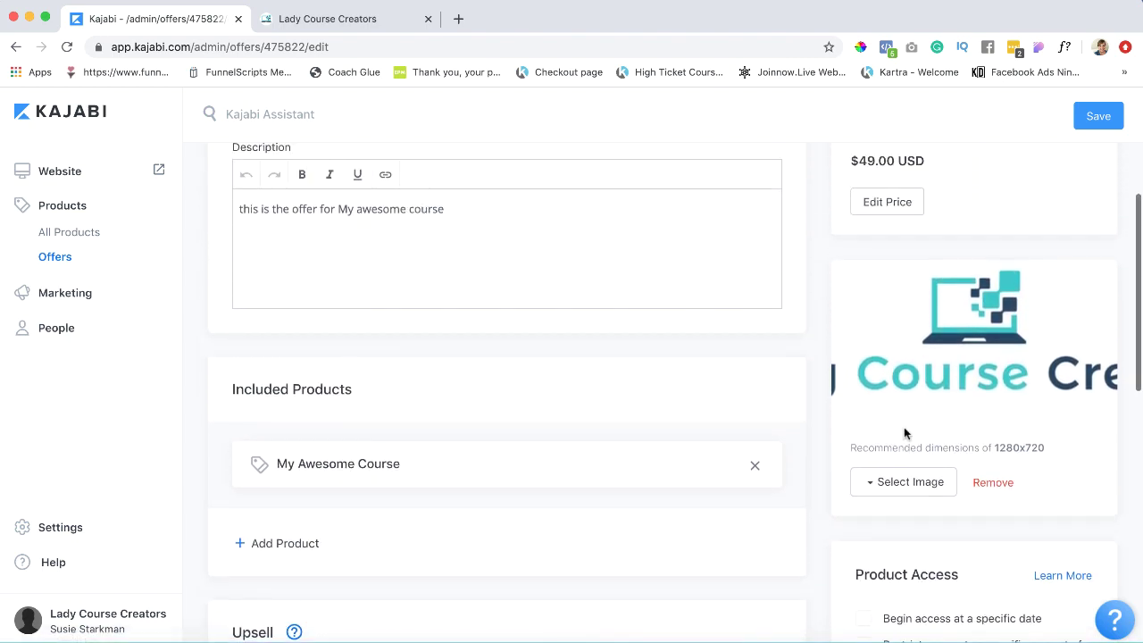
pyautogui.scroll(5, 904, 433)
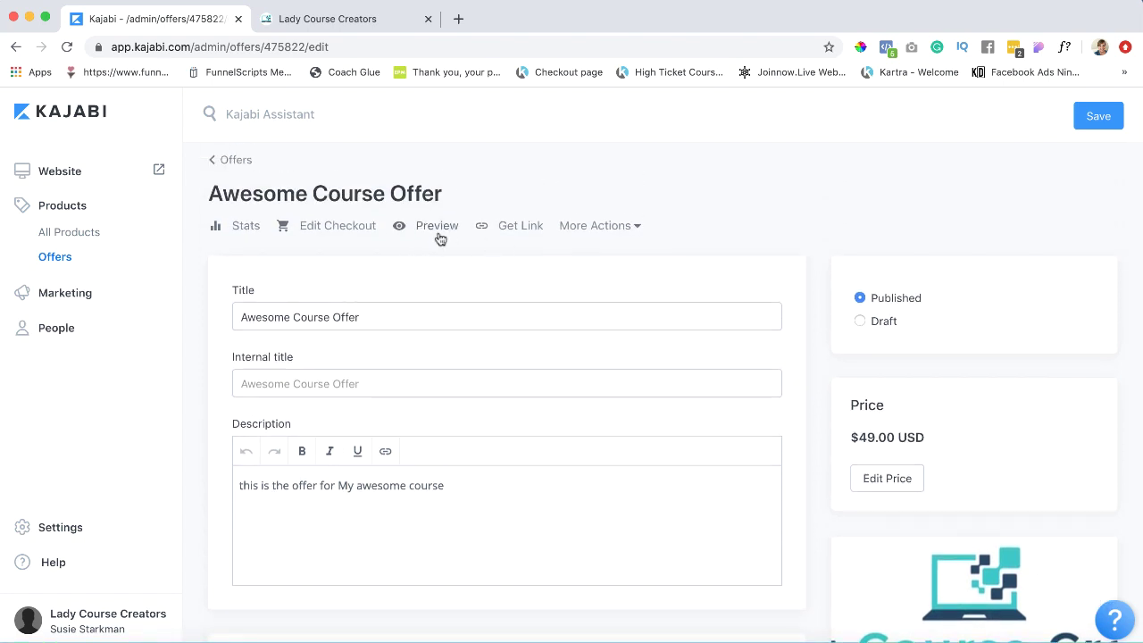
pyautogui.scroll(-4, 523, 334)
pyautogui.scroll(-2, 572, 371)
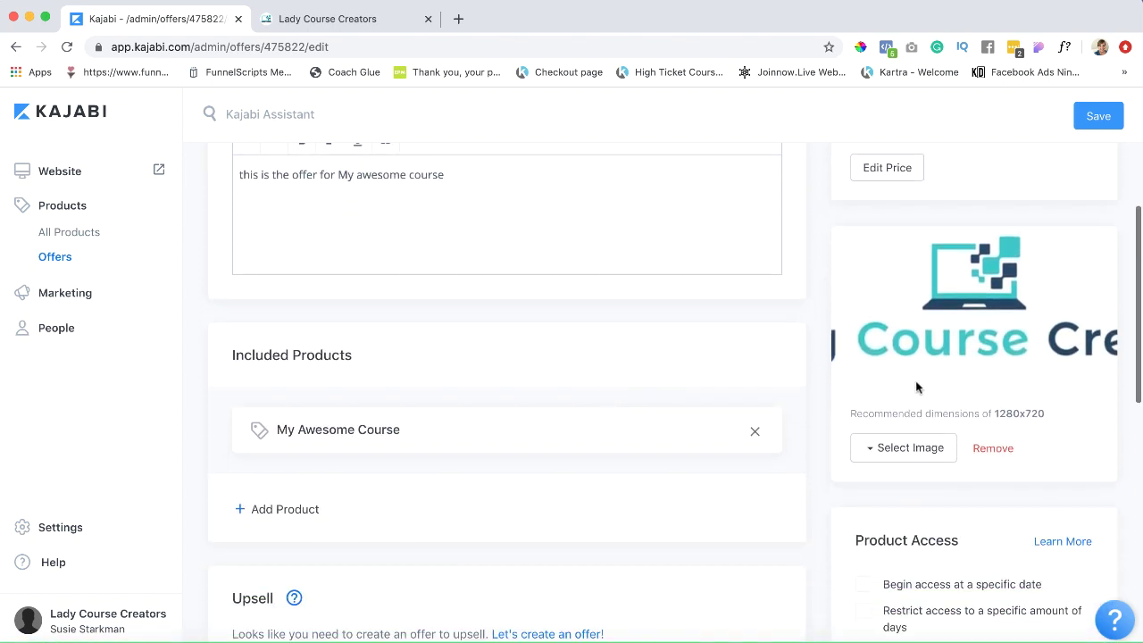
# - Swap the offer image for the recent 'How to Build Your Very Own Course Portal' graphic and save
pyautogui.click(910, 449)
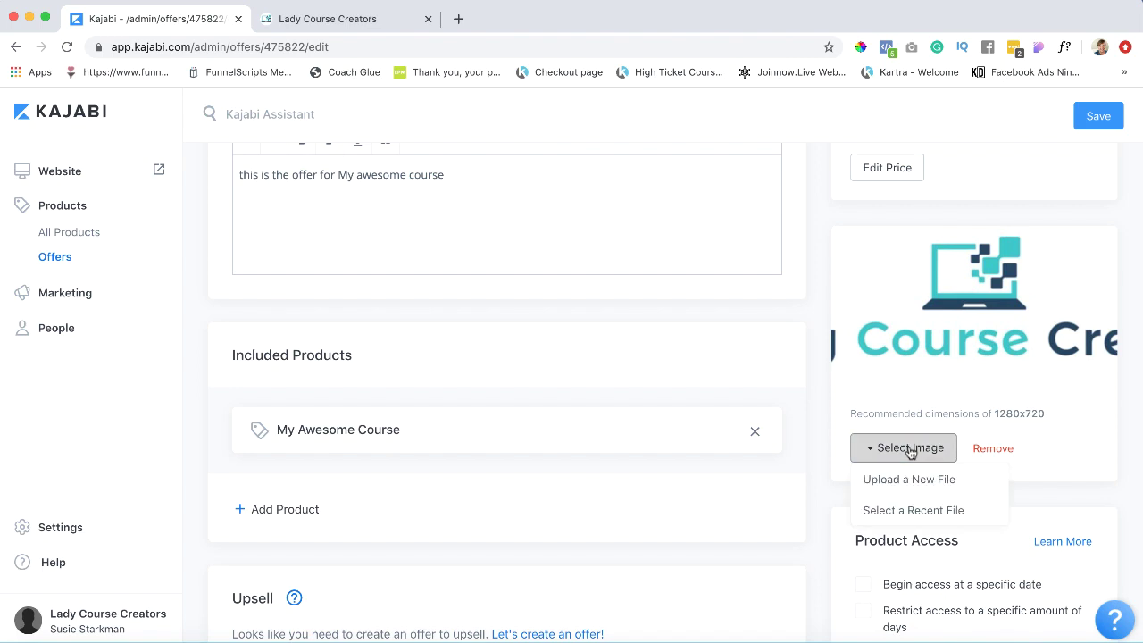
pyautogui.click(913, 510)
pyautogui.click(667, 318)
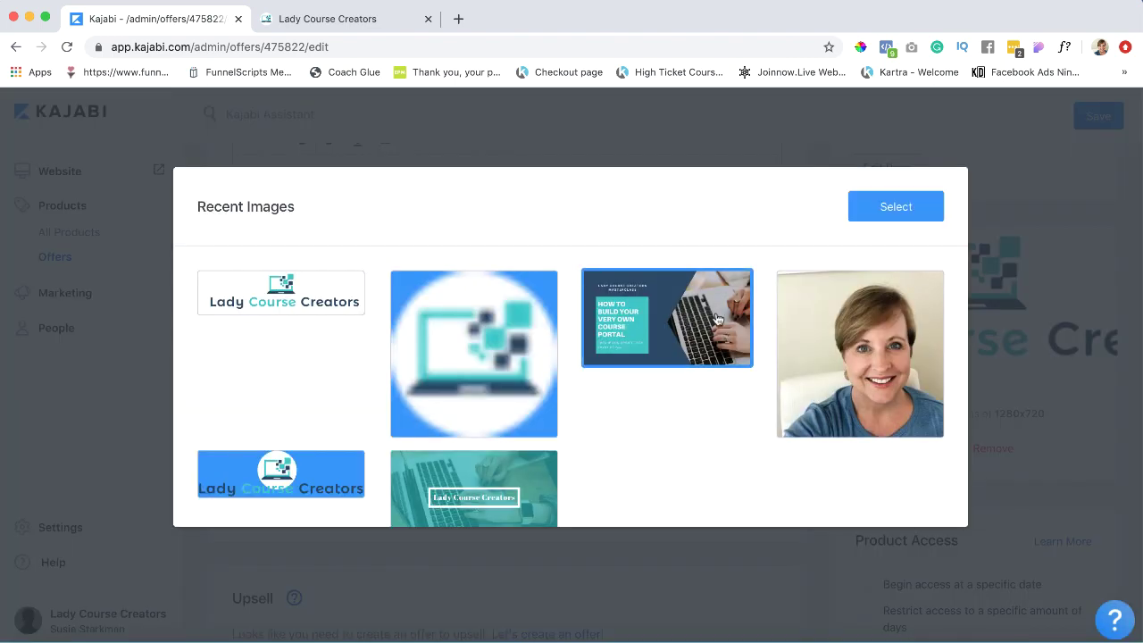
pyautogui.click(891, 208)
pyautogui.scroll(3, 939, 503)
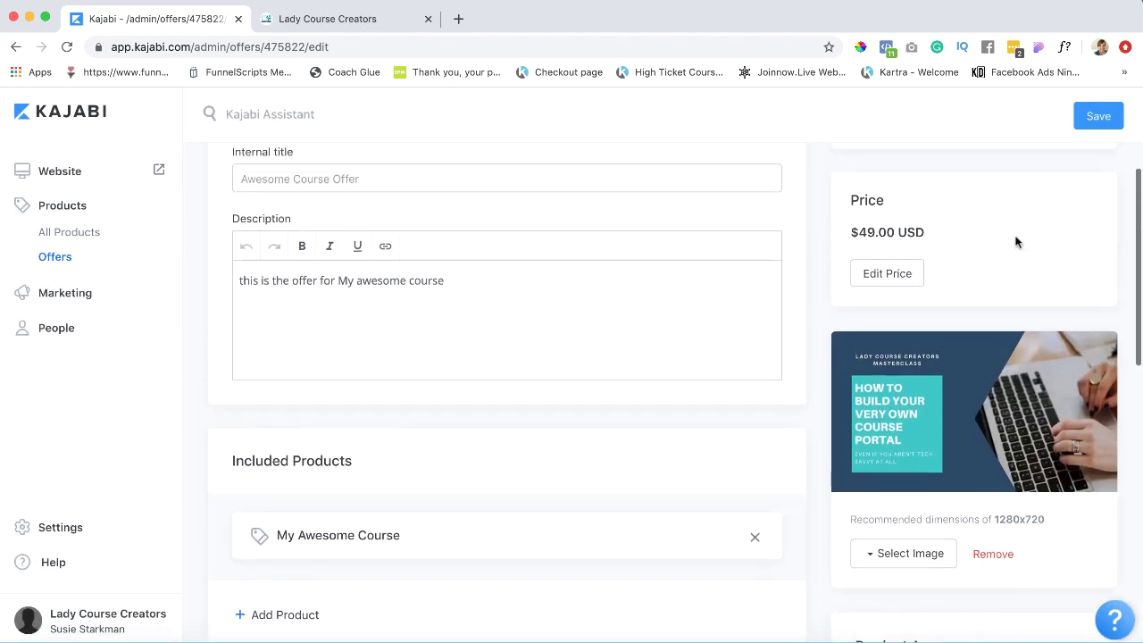
pyautogui.click(1097, 117)
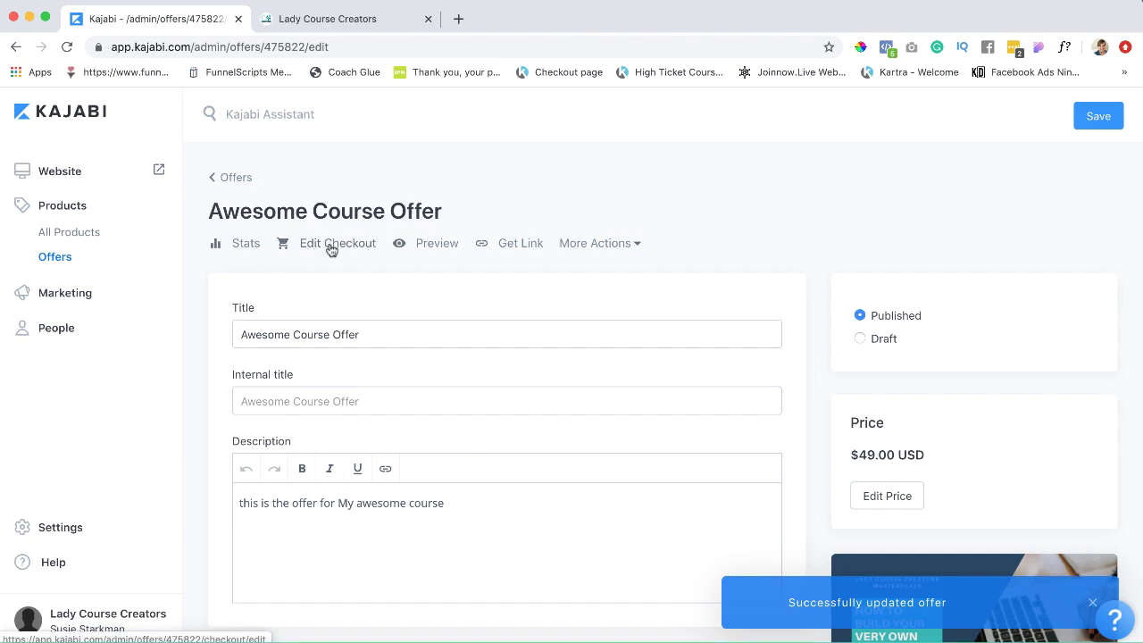
# - Open the checkout page customizer and reveal the title's EDIT control in the preview
pyautogui.click(347, 248)
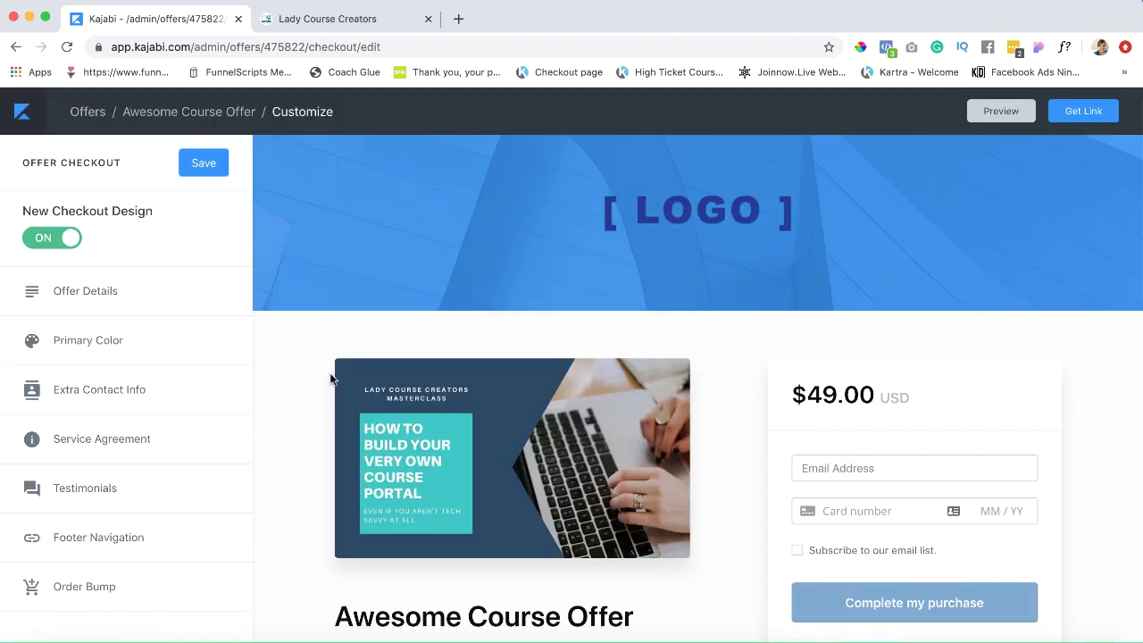
pyautogui.scroll(-2, 331, 380)
pyautogui.scroll(-3, 331, 379)
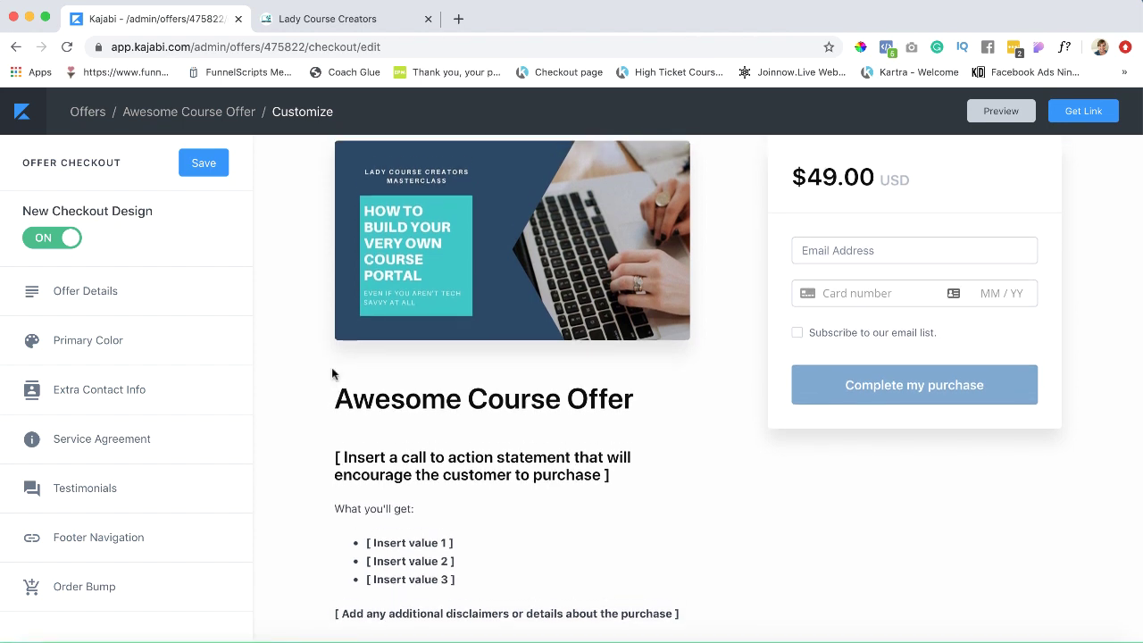
pyautogui.scroll(1, 332, 373)
pyautogui.moveTo(451, 357)
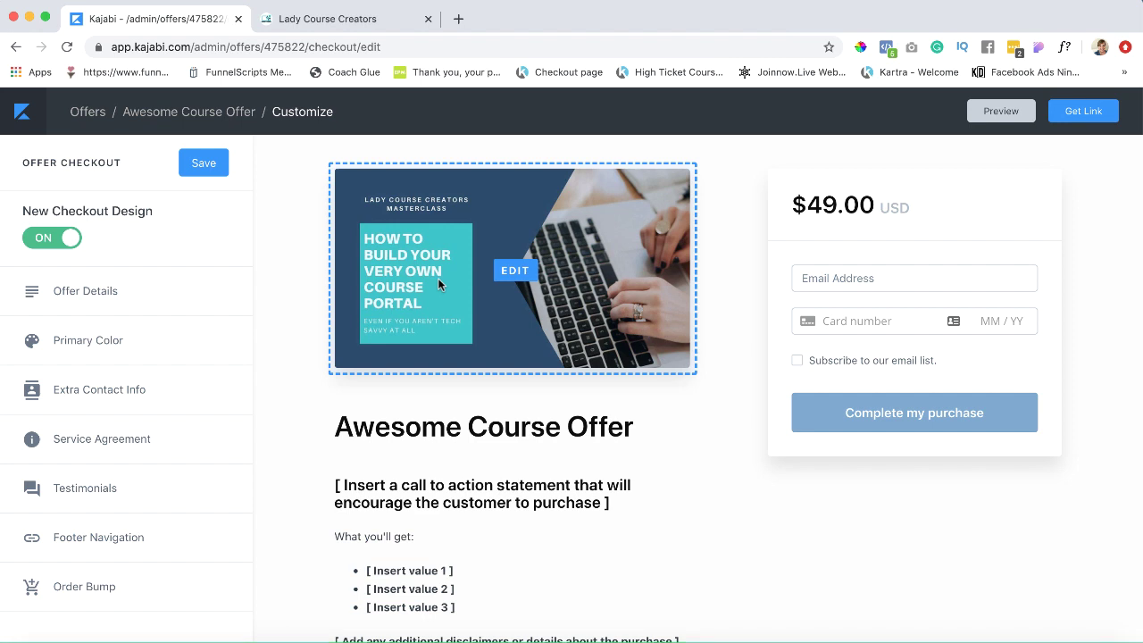
pyautogui.scroll(-1, 438, 283)
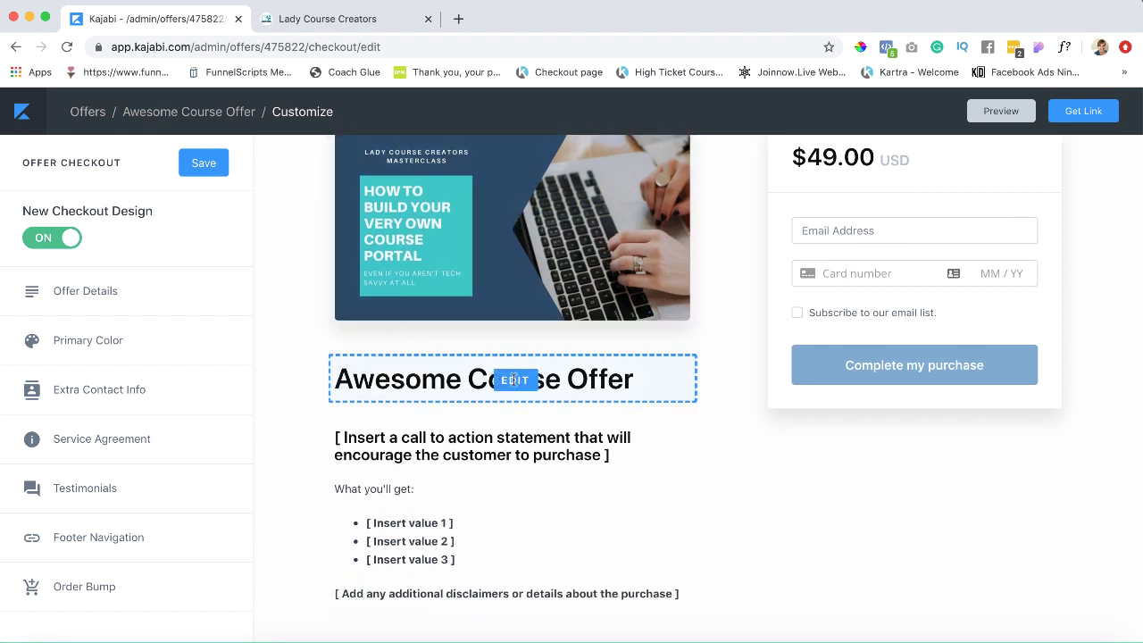
# - Replace the Offer Details title 'Awesome Course Offer' with 'My Awesome Course'
pyautogui.click(513, 379)
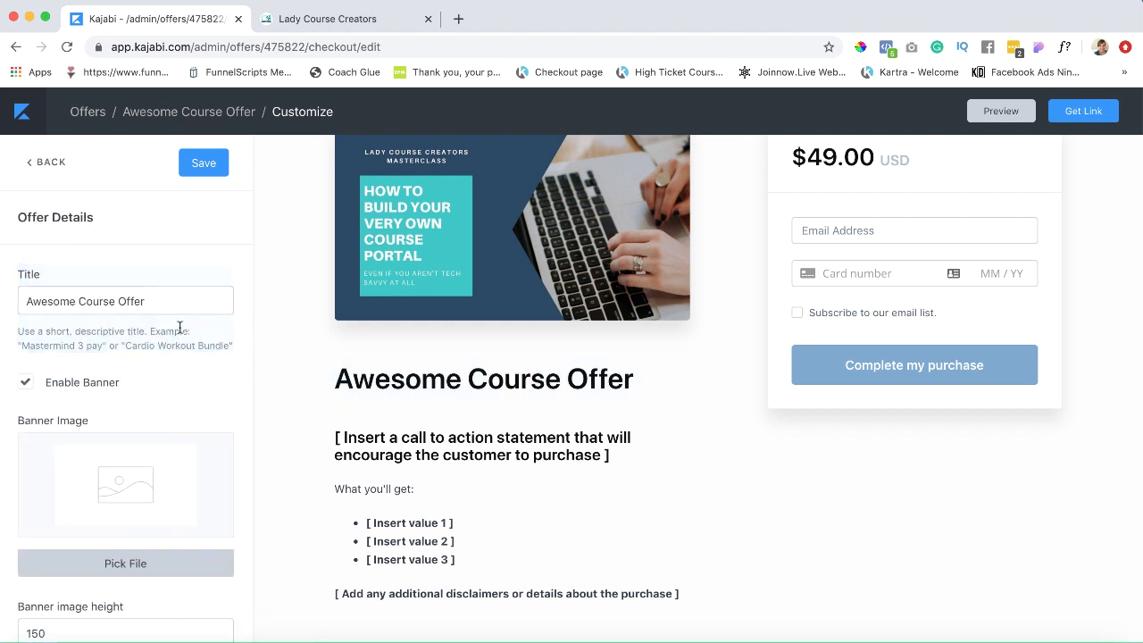
pyautogui.click(152, 300)
pyautogui.moveTo(153, 300); pyautogui.dragTo(115, 300)
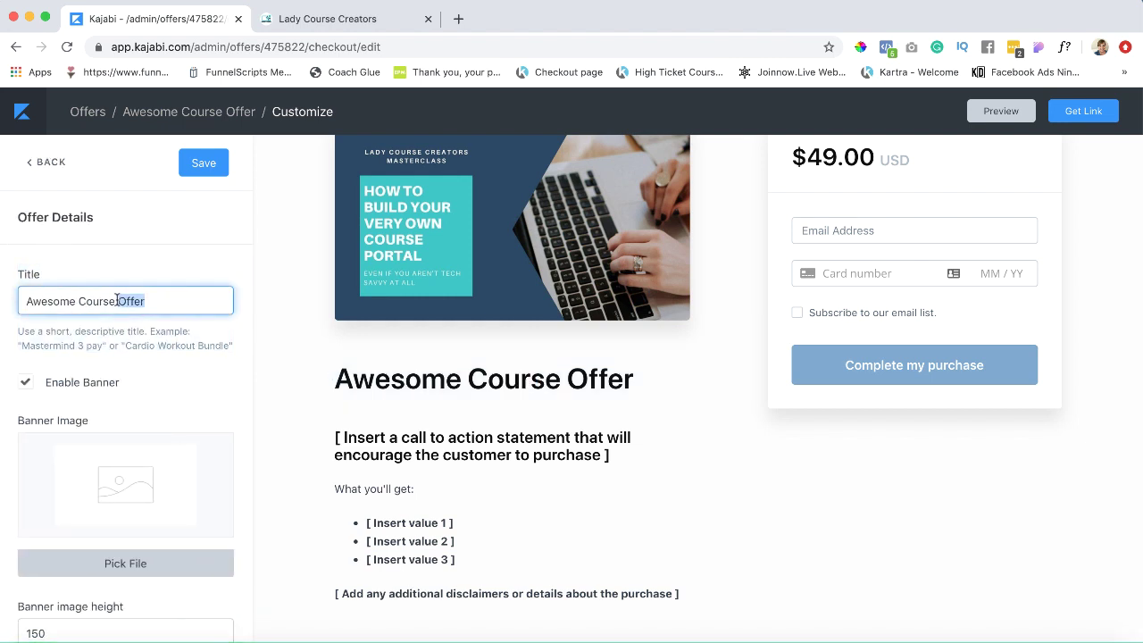
pyautogui.tripleClick(156, 302)
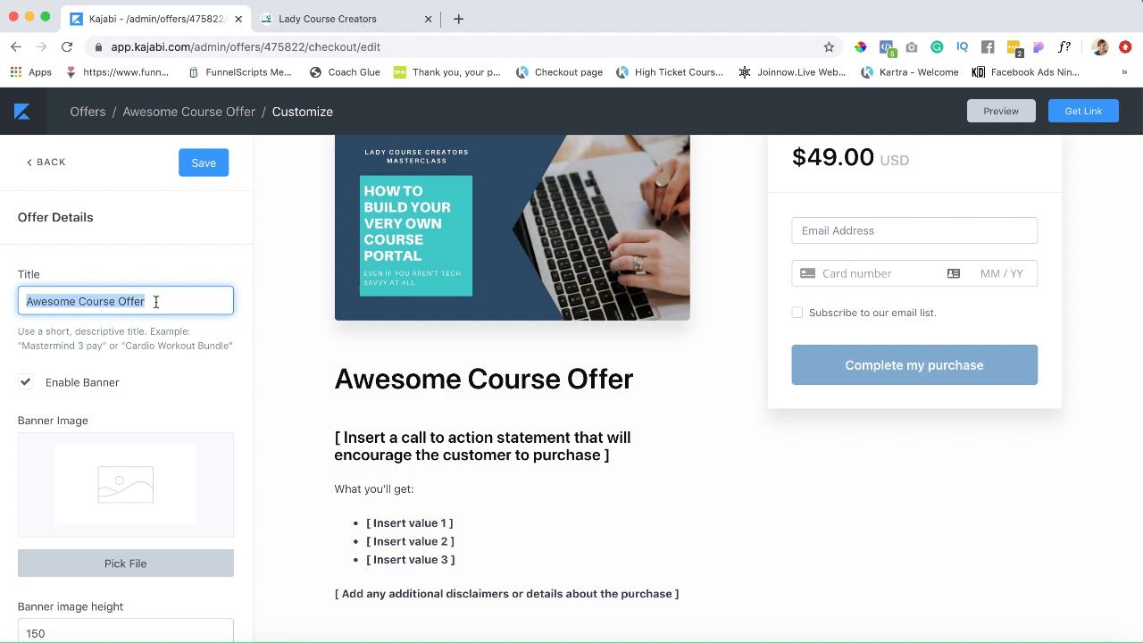
pyautogui.write('My')
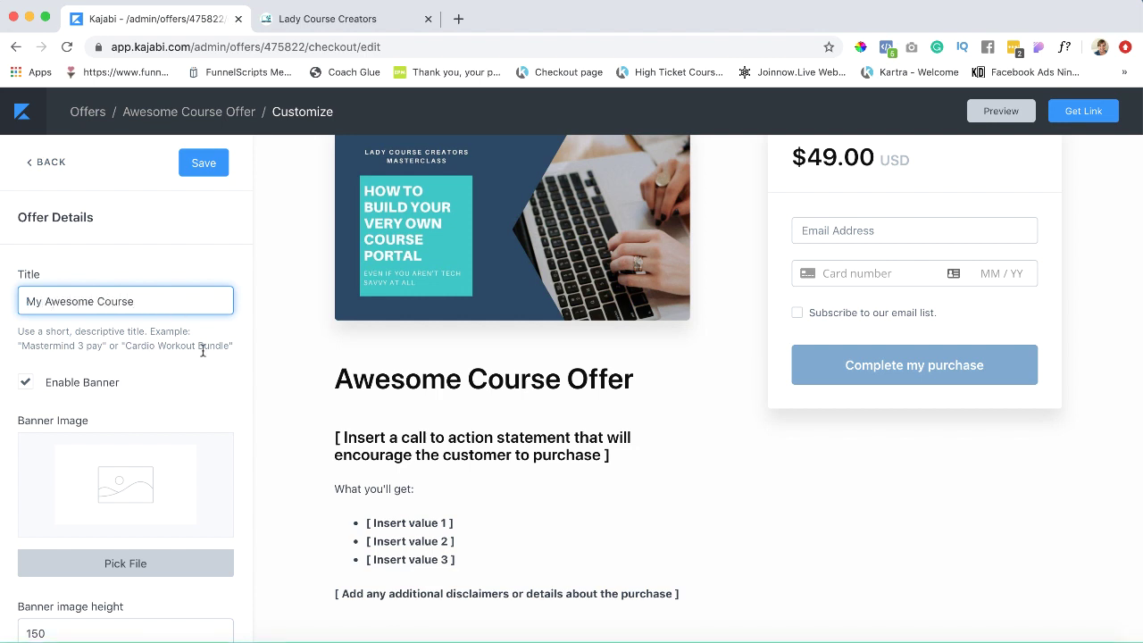
pyautogui.scroll(3, 312, 324)
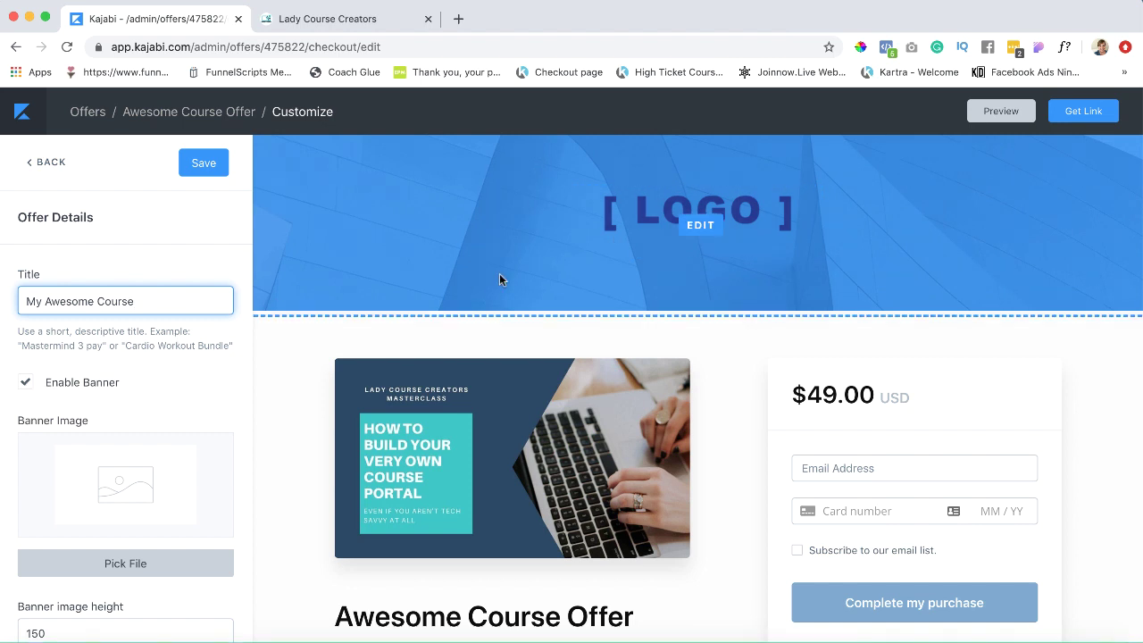
# - Uncheck Enable Banner in Offer Details and save the checkout page
pyautogui.moveTo(674, 212)
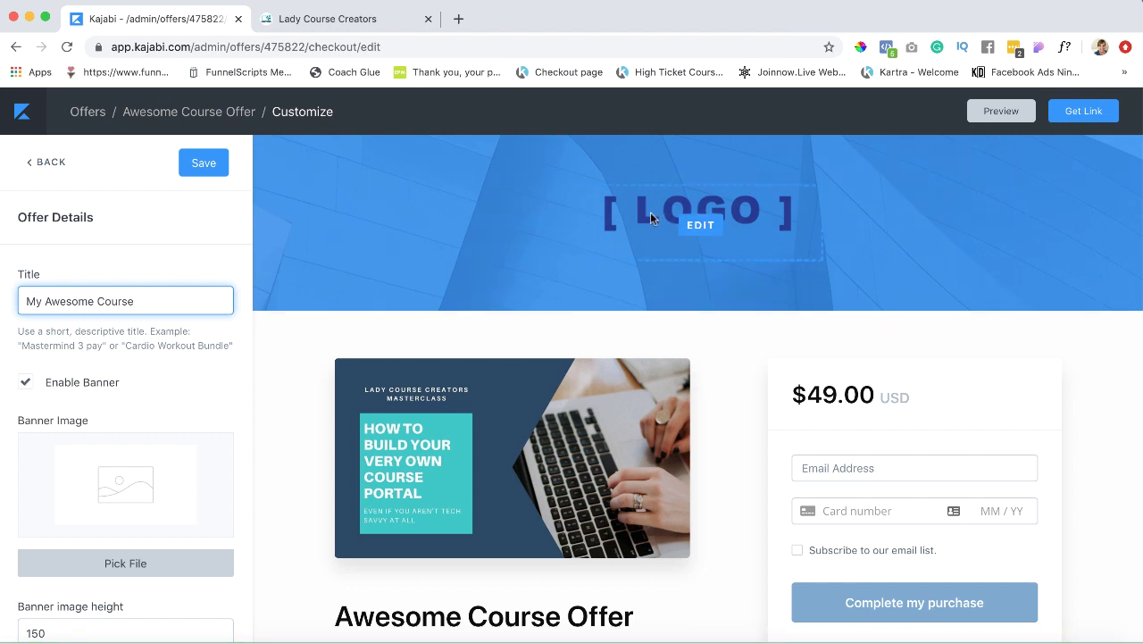
pyautogui.click(25, 384)
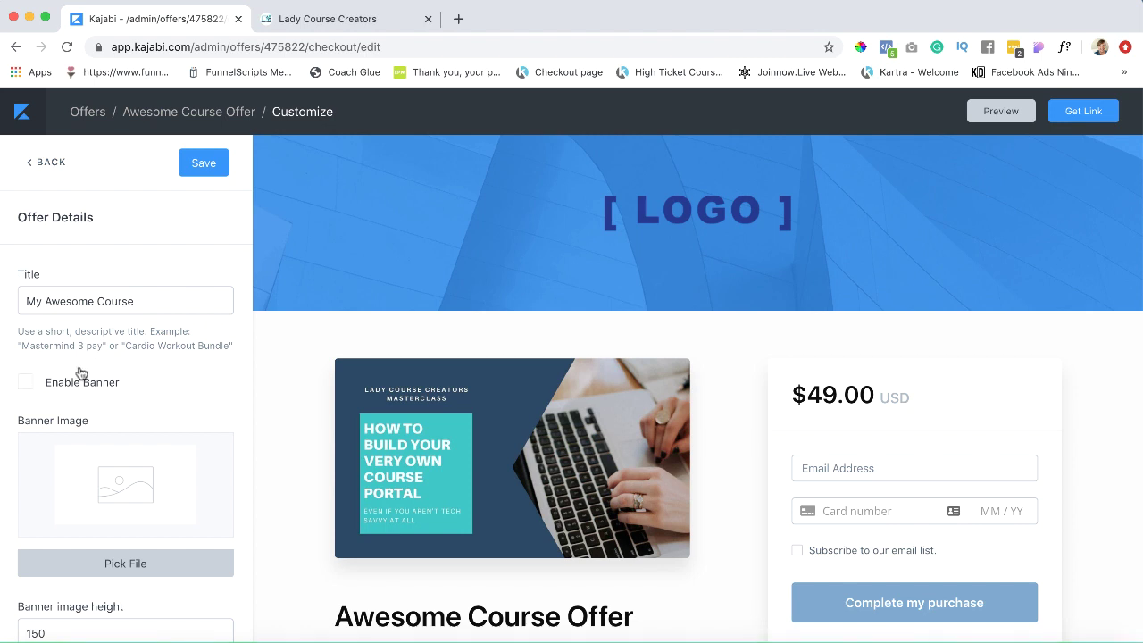
pyautogui.click(200, 162)
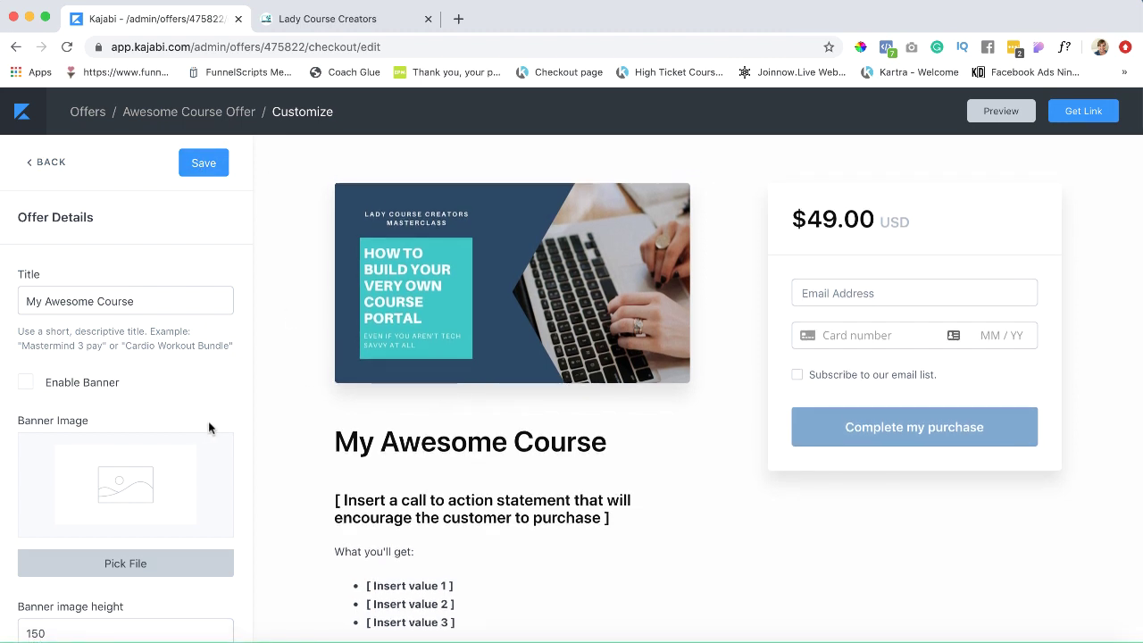
pyautogui.scroll(-3, 208, 420)
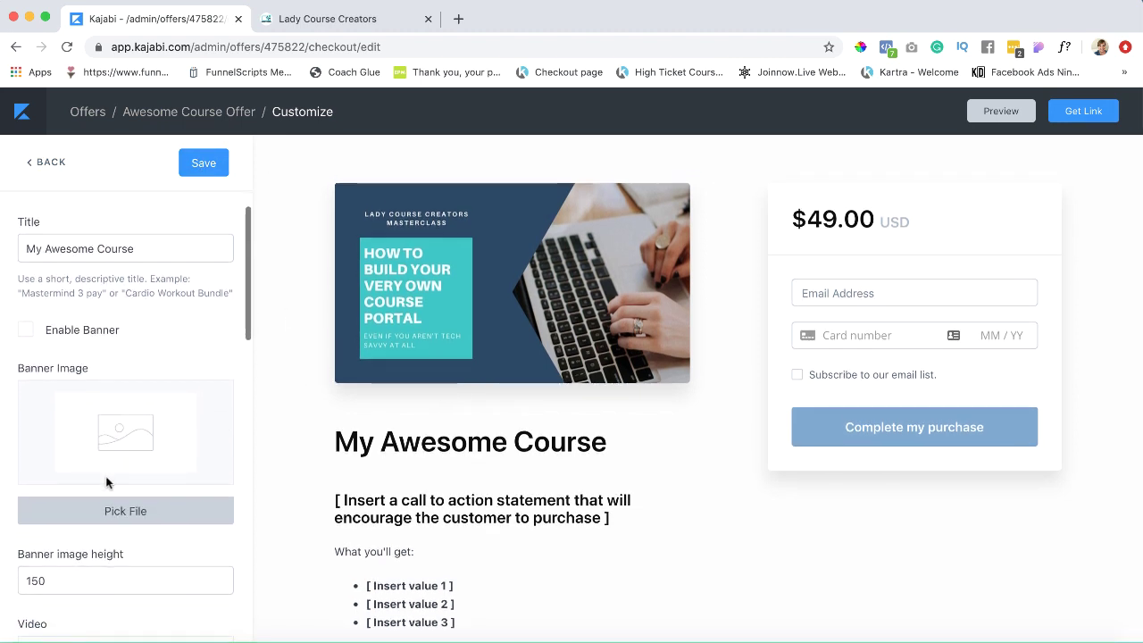
# - Re-check Enable Banner, dismiss the file chooser without picking an image, and scroll down Offer Details
pyautogui.click(29, 333)
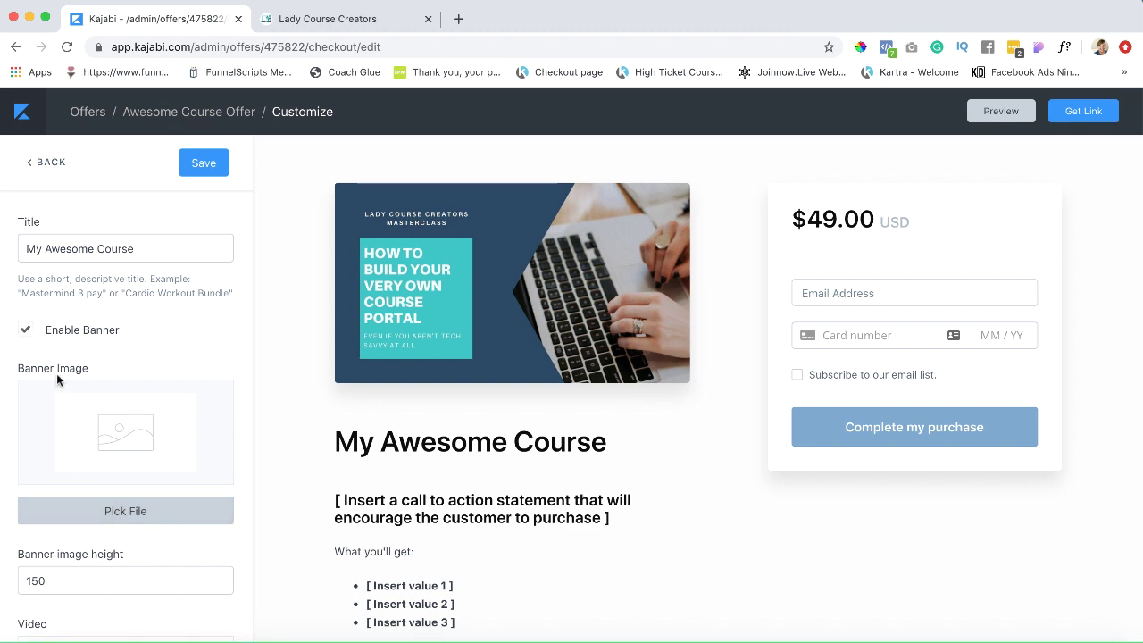
pyautogui.click(123, 513)
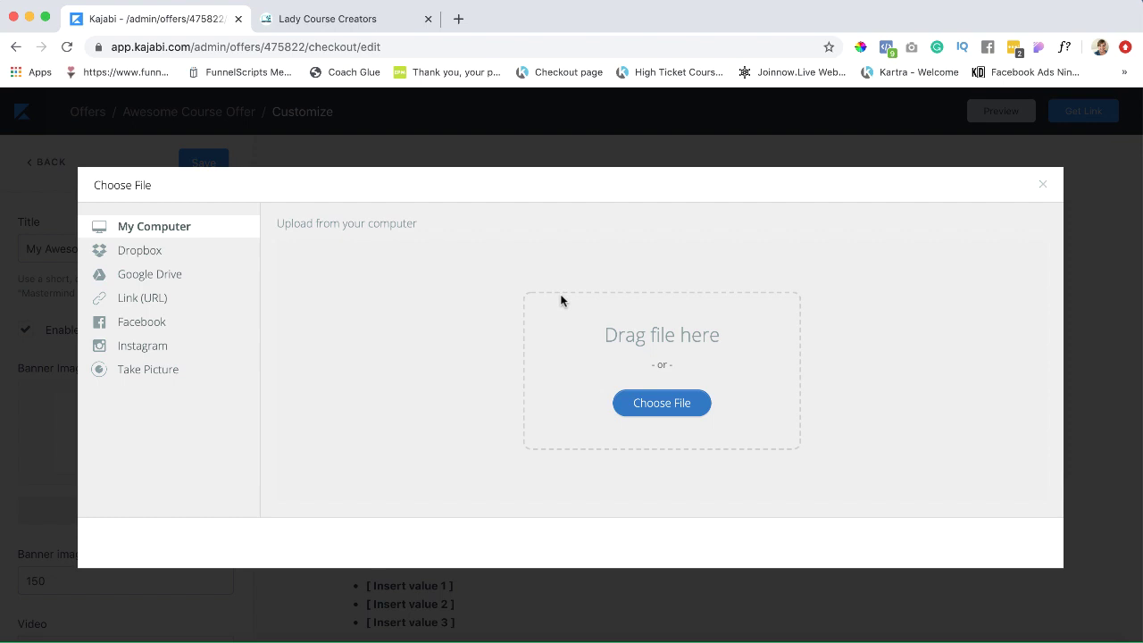
pyautogui.click(1042, 184)
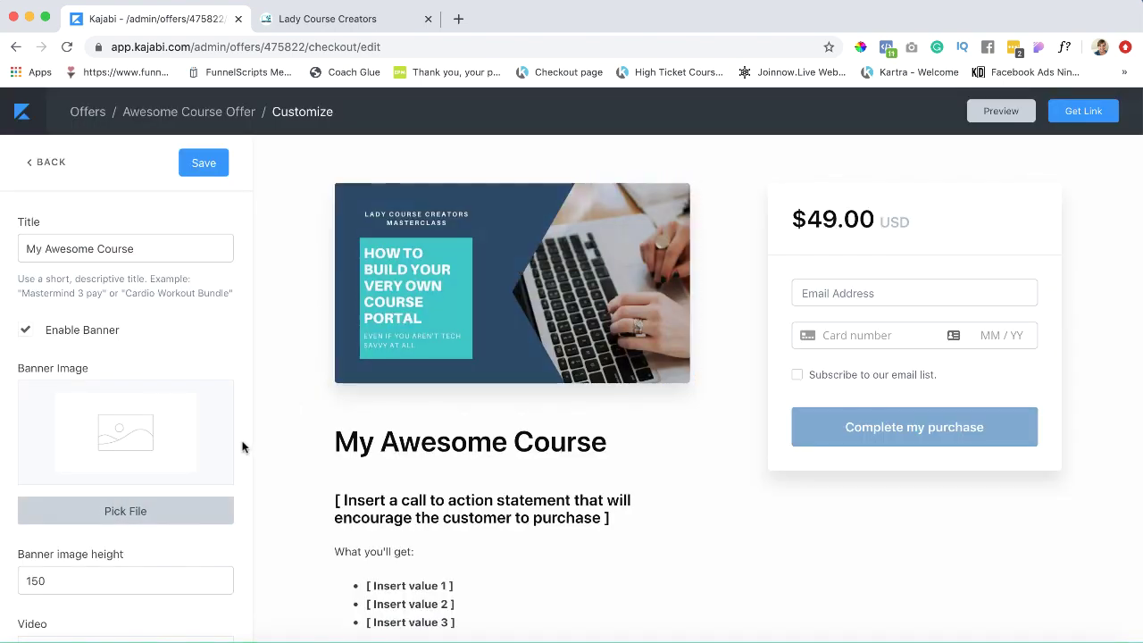
pyautogui.scroll(-1, 242, 447)
pyautogui.scroll(-2, 242, 447)
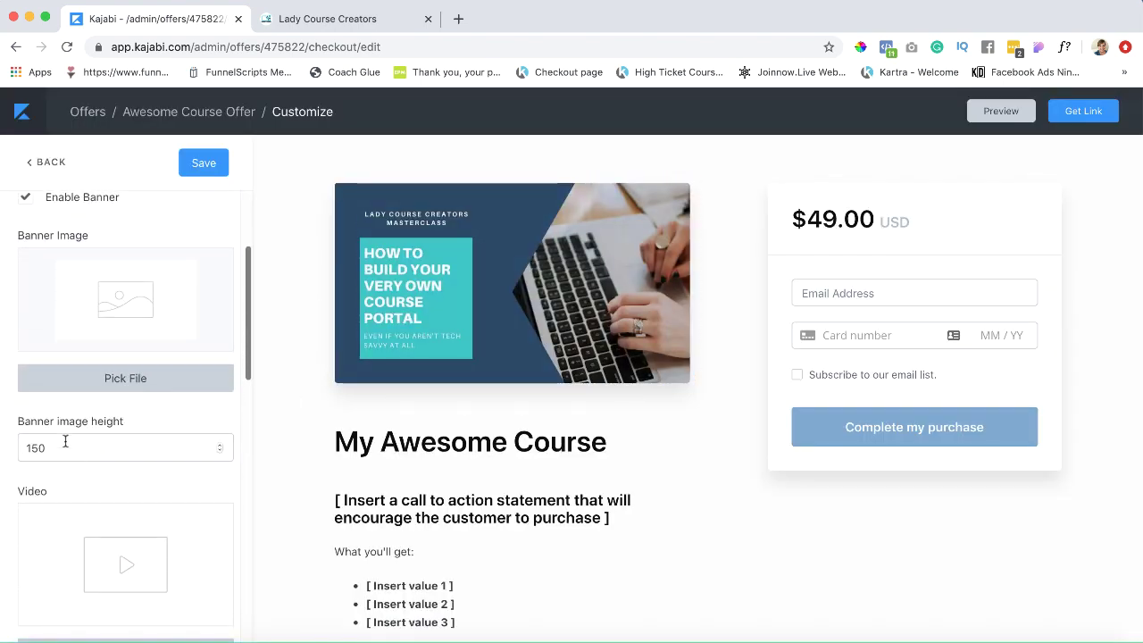
pyautogui.scroll(-2, 50, 448)
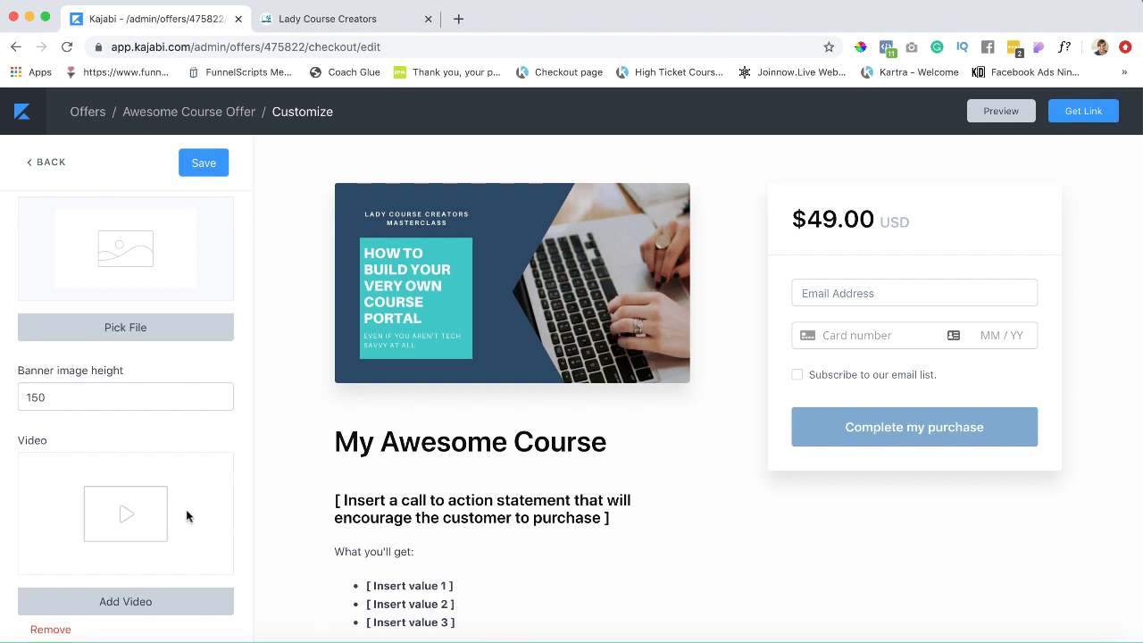
pyautogui.scroll(-3, 186, 509)
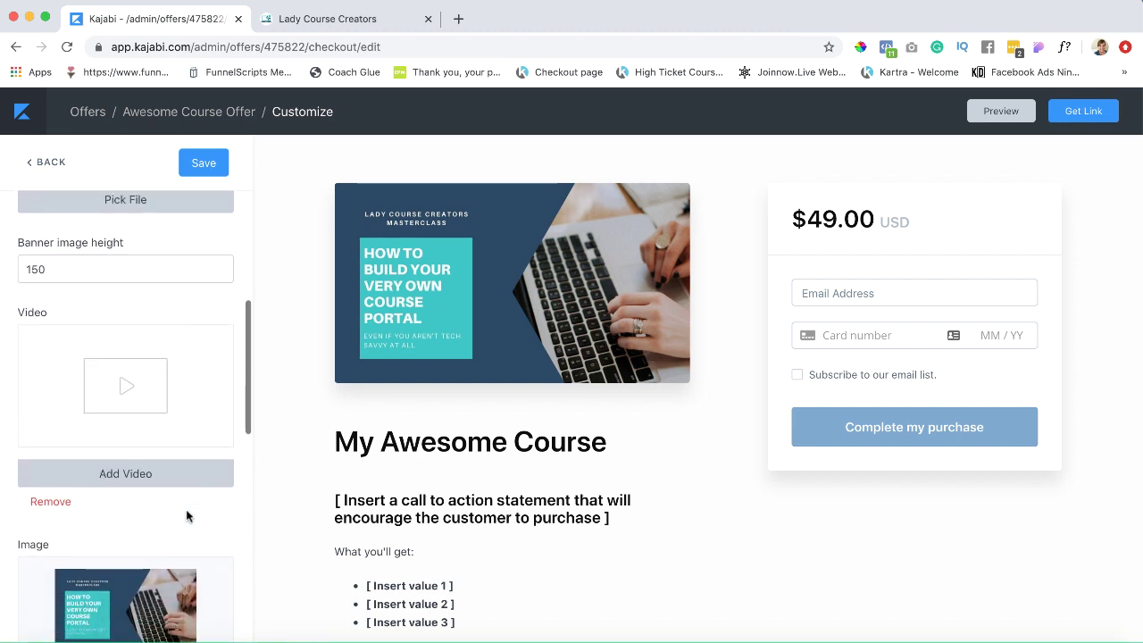
pyautogui.scroll(-1, 185, 509)
pyautogui.scroll(-2, 188, 516)
pyautogui.scroll(-1, 160, 469)
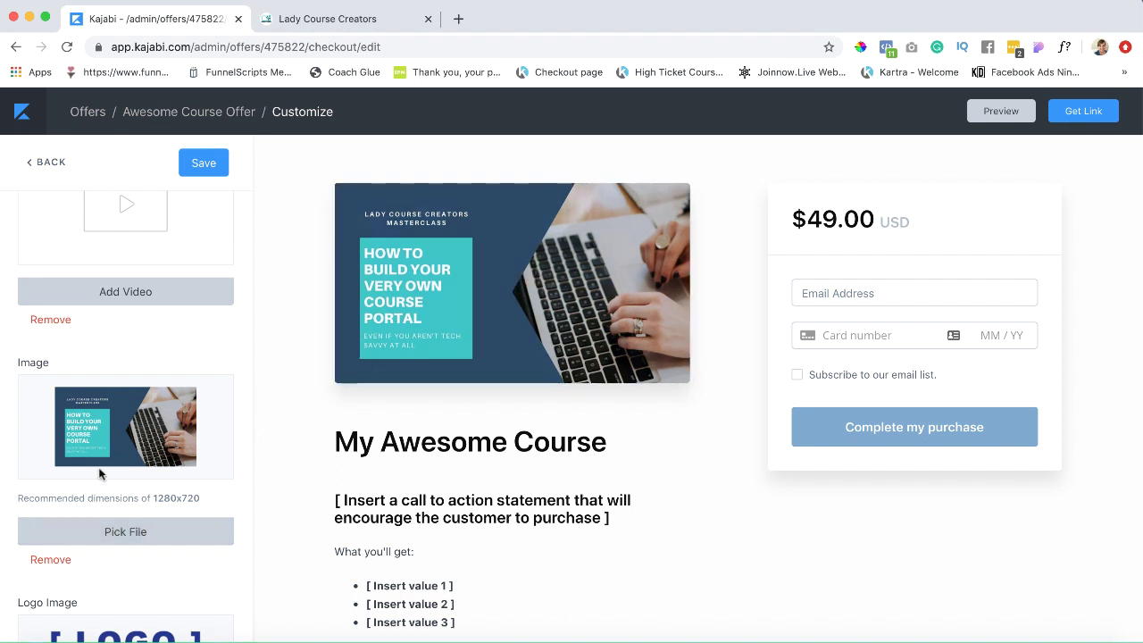
# - Remove the logo image from the checkout page
pyautogui.scroll(-2, 100, 475)
pyautogui.scroll(-1, 100, 474)
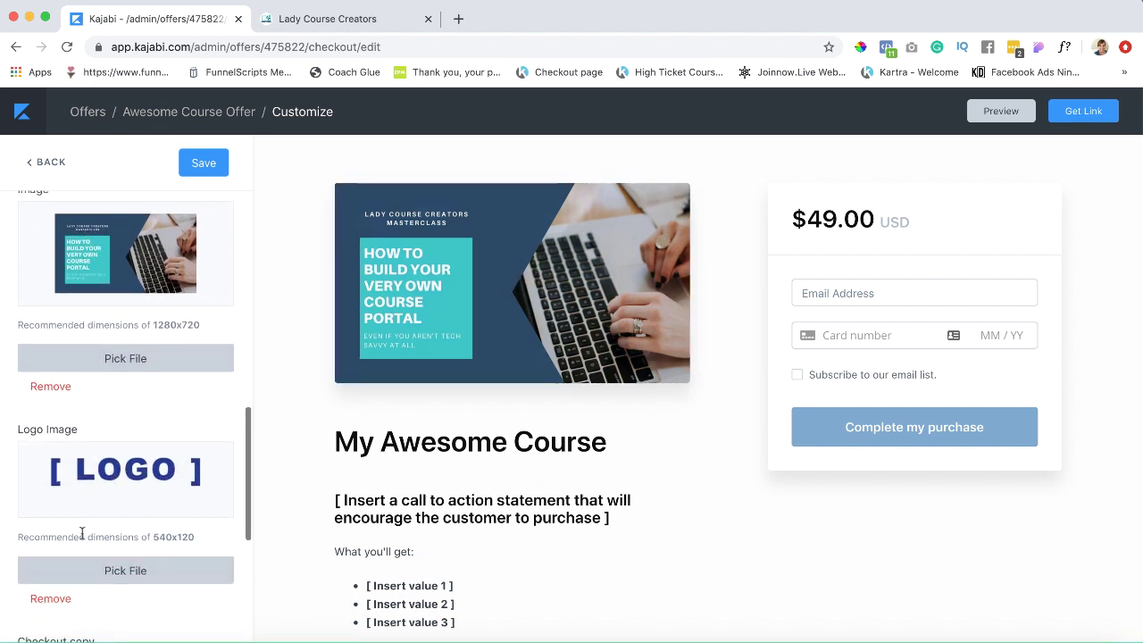
pyautogui.click(47, 600)
pyautogui.scroll(2, 53, 536)
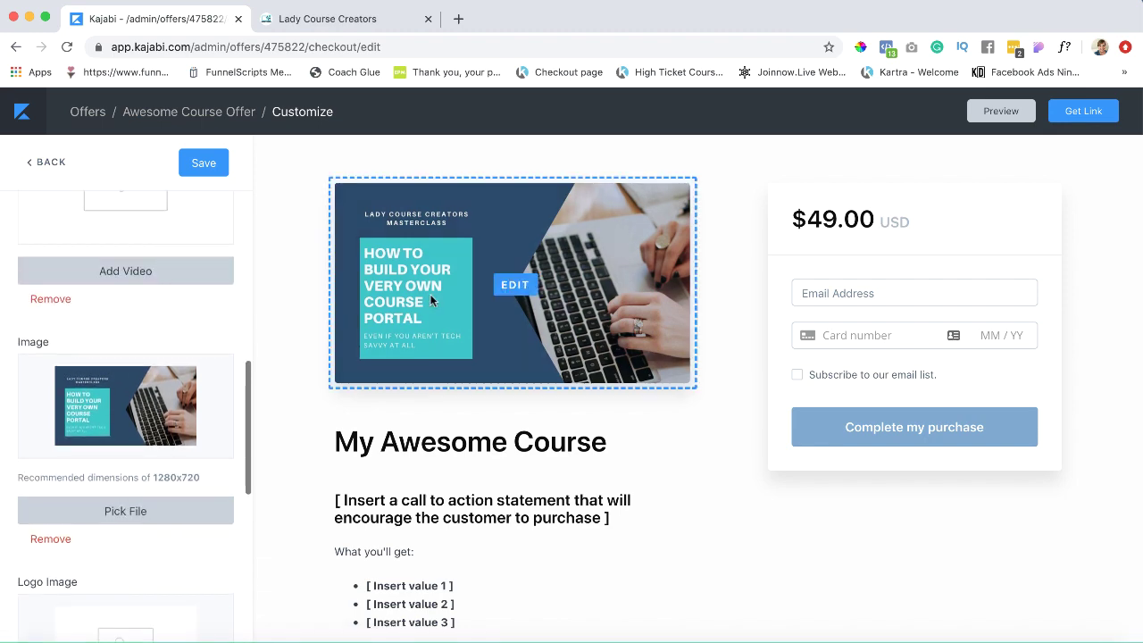
pyautogui.scroll(-1, 403, 303)
pyautogui.scroll(-4, 187, 391)
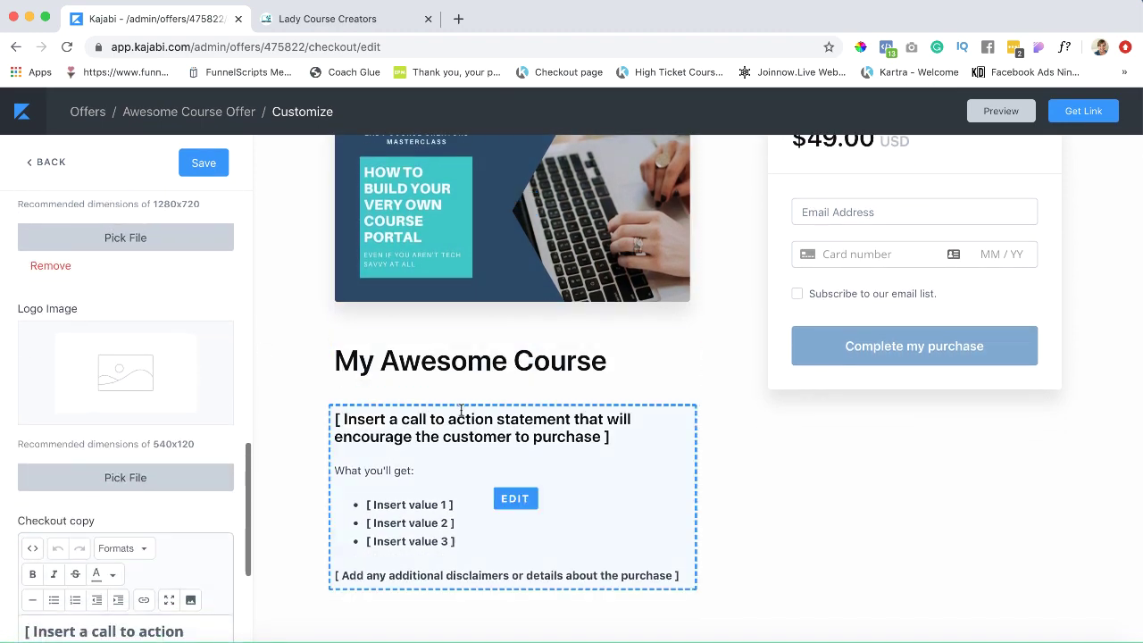
# - Select the call-to-action placeholder paragraph in the Checkout copy
pyautogui.scroll(1, 461, 410)
pyautogui.scroll(-1, 461, 405)
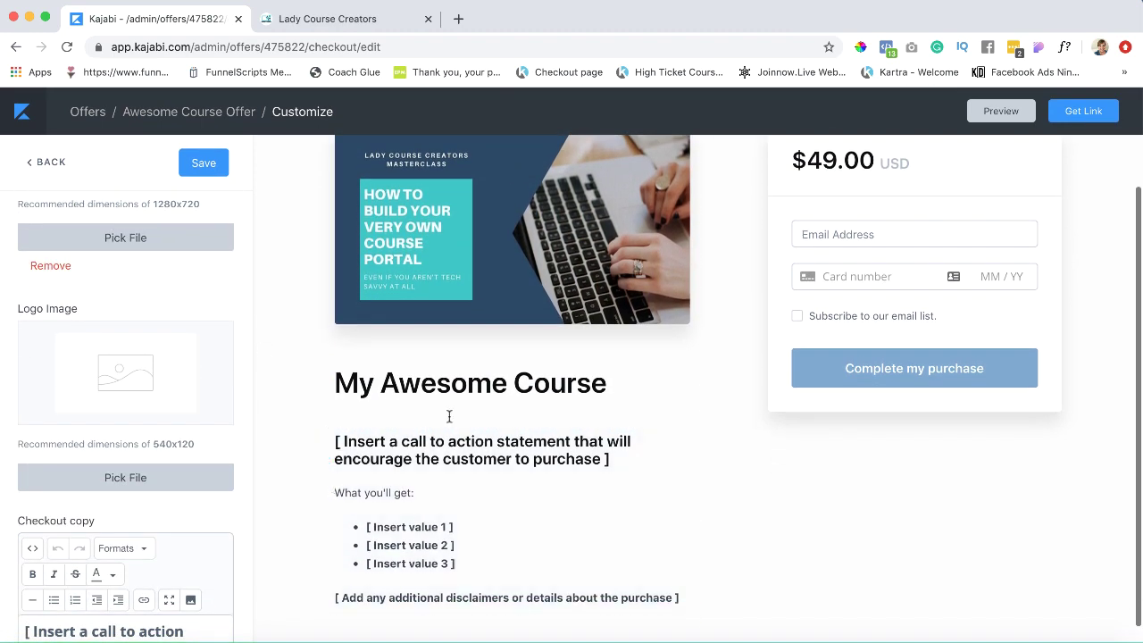
pyautogui.scroll(-1, 369, 440)
pyautogui.scroll(-3, 173, 502)
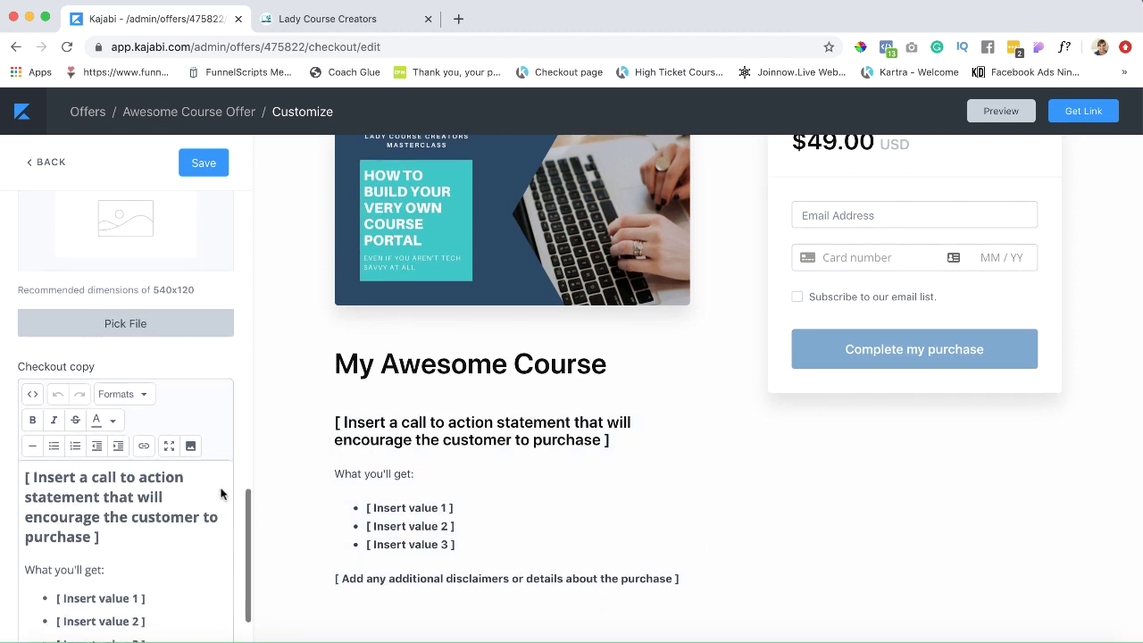
pyautogui.scroll(-1, 151, 511)
pyautogui.scroll(1, 105, 525)
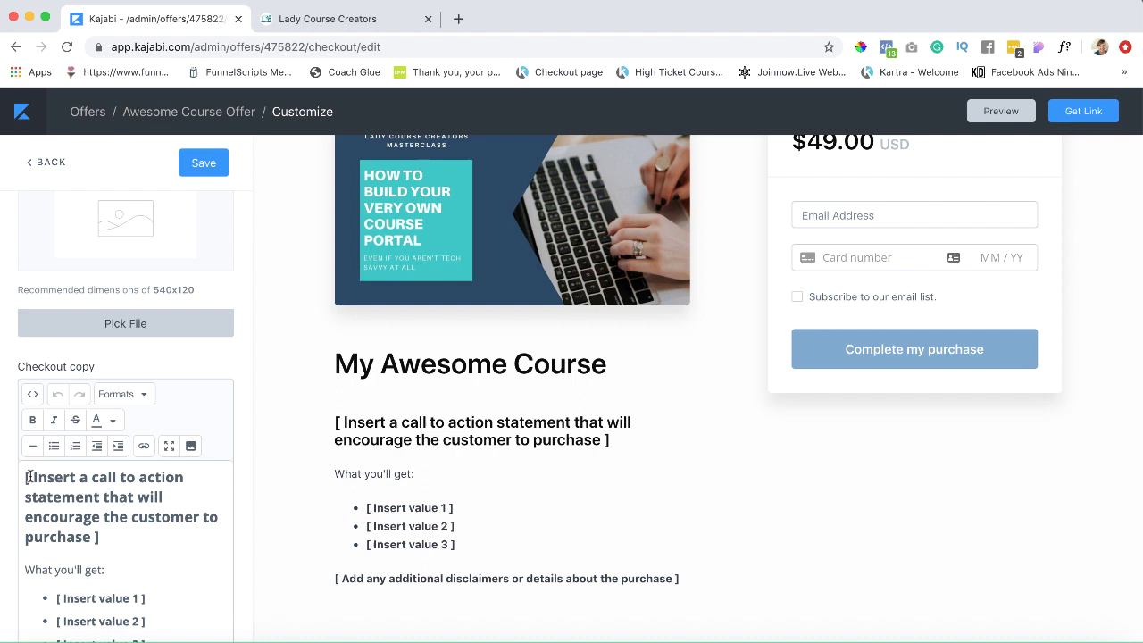
pyautogui.moveTo(29, 477); pyautogui.dragTo(86, 528)
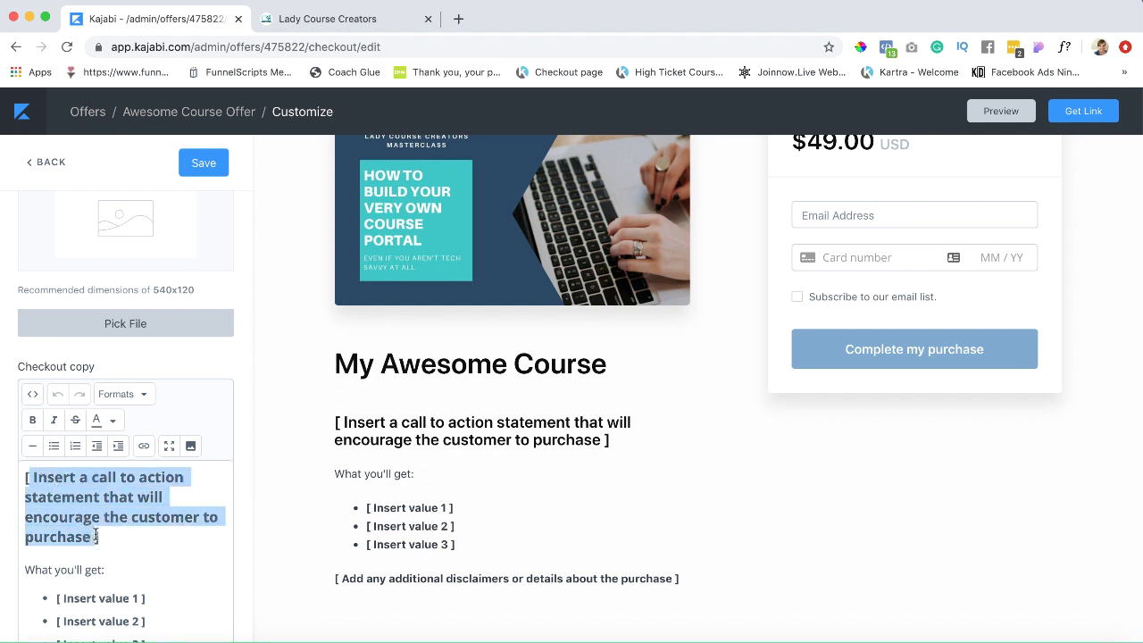
pyautogui.scroll(-2, 168, 567)
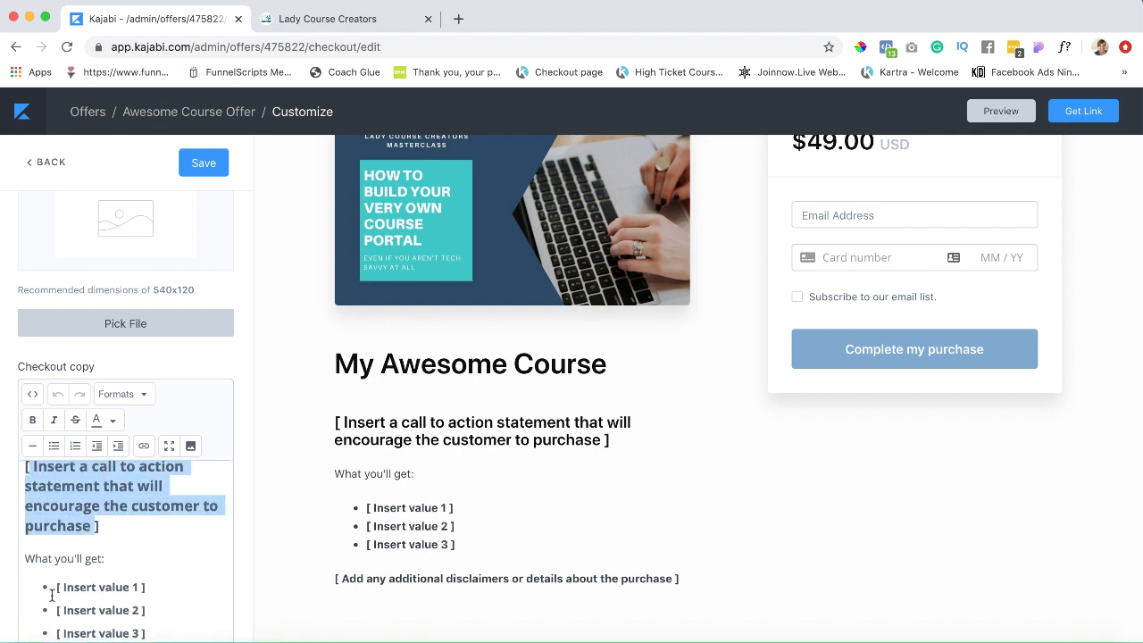
pyautogui.scroll(-2, 55, 592)
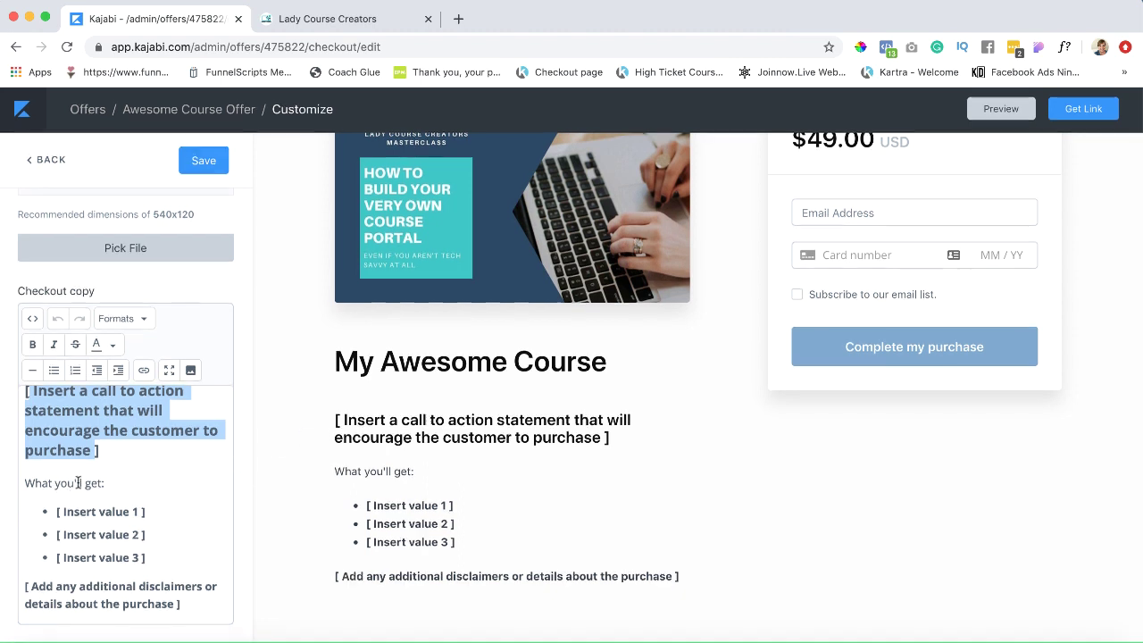
pyautogui.scroll(2, 327, 437)
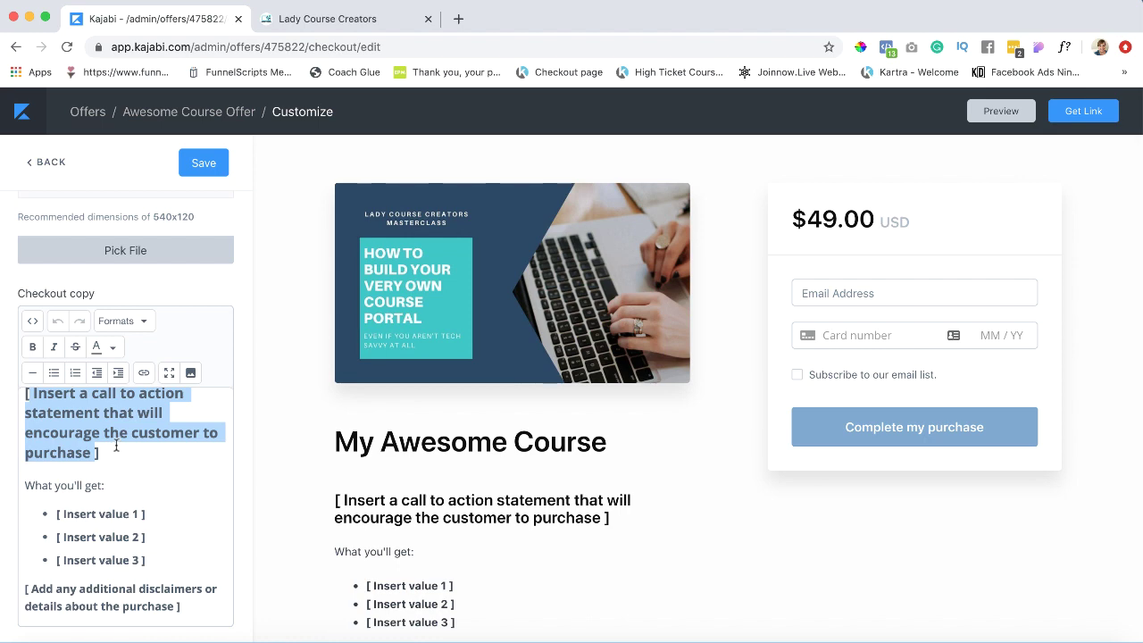
pyautogui.scroll(1, 115, 447)
# - Save the checkout page and view its live preview in a new tab
pyautogui.click(202, 162)
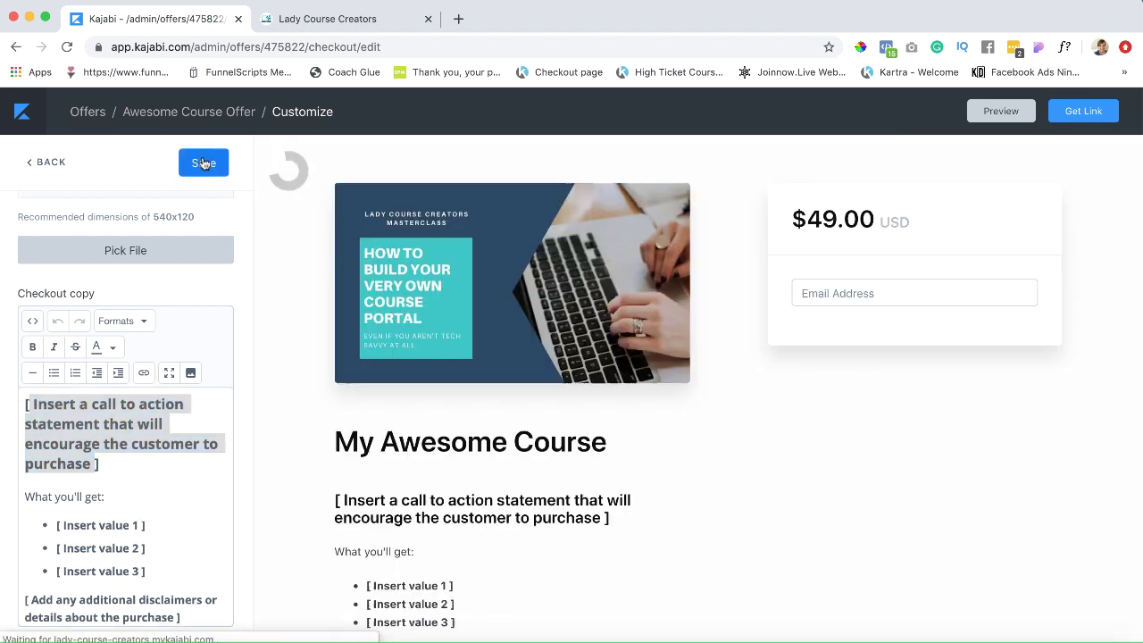
pyautogui.click(995, 111)
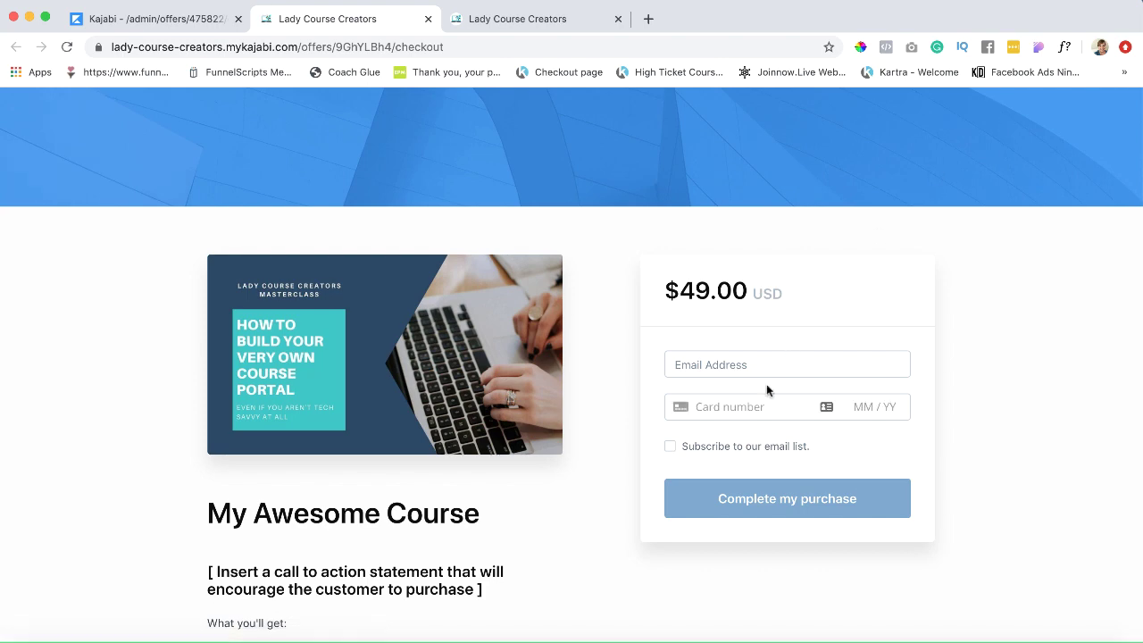
pyautogui.scroll(-3, 692, 485)
pyautogui.scroll(3, 689, 477)
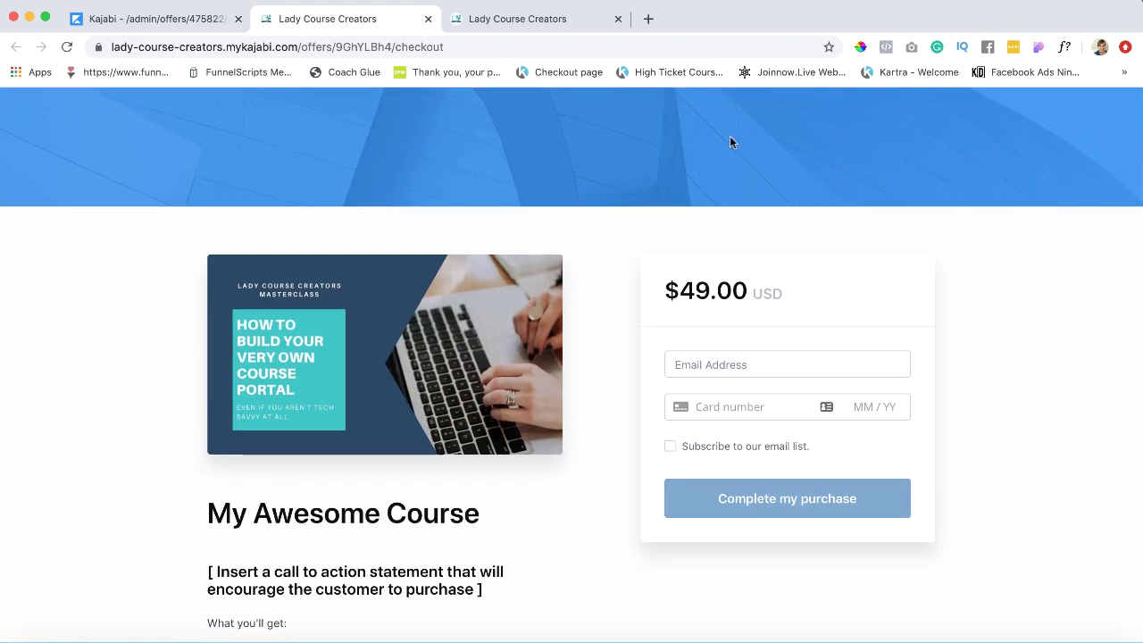
pyautogui.scroll(-3, 612, 444)
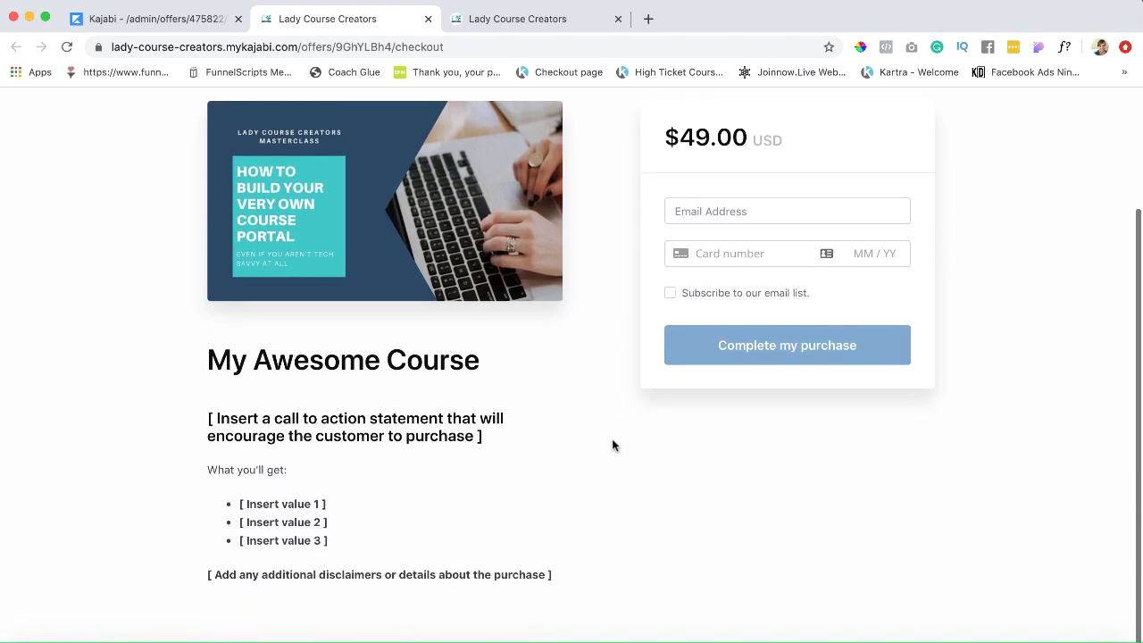
pyautogui.scroll(2, 613, 441)
pyautogui.scroll(-2, 612, 440)
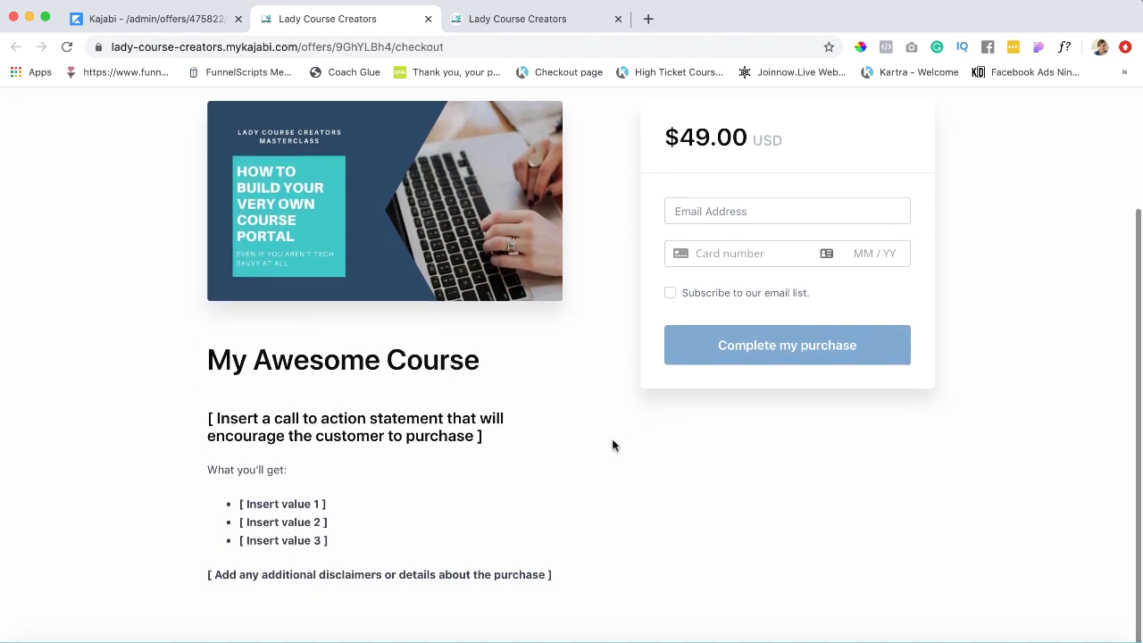
pyautogui.scroll(1, 612, 444)
pyautogui.scroll(-2, 612, 445)
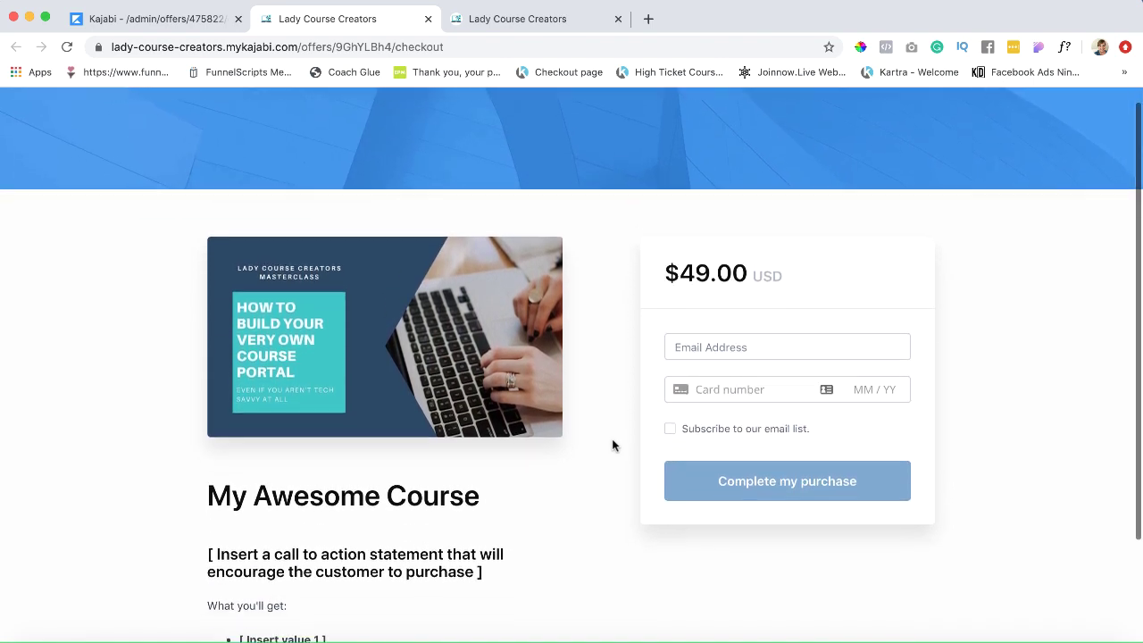
pyautogui.scroll(1, 612, 444)
pyautogui.scroll(-2, 611, 445)
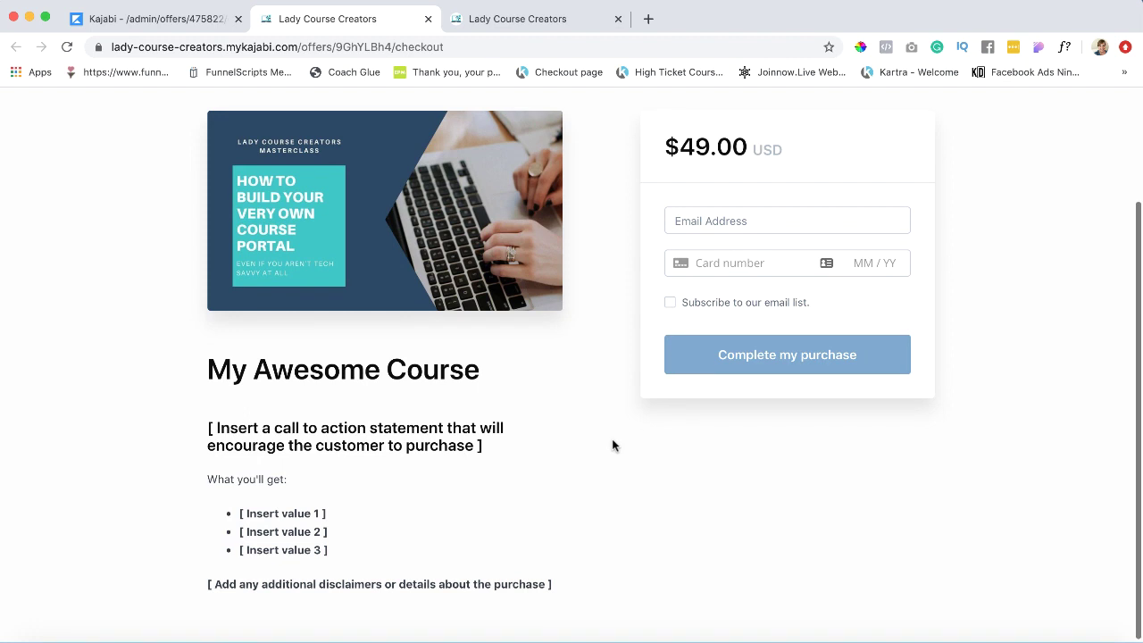
pyautogui.scroll(1, 613, 443)
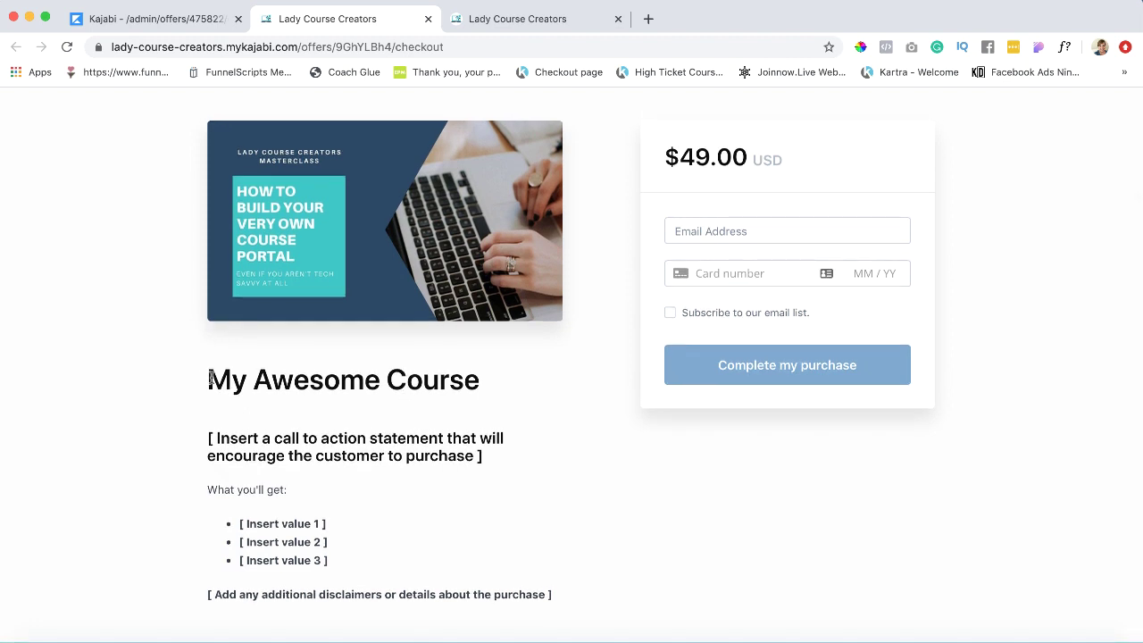
# - Select the 'My Awesome Course' heading on the live checkout page
pyautogui.moveTo(209, 379); pyautogui.dragTo(478, 386)
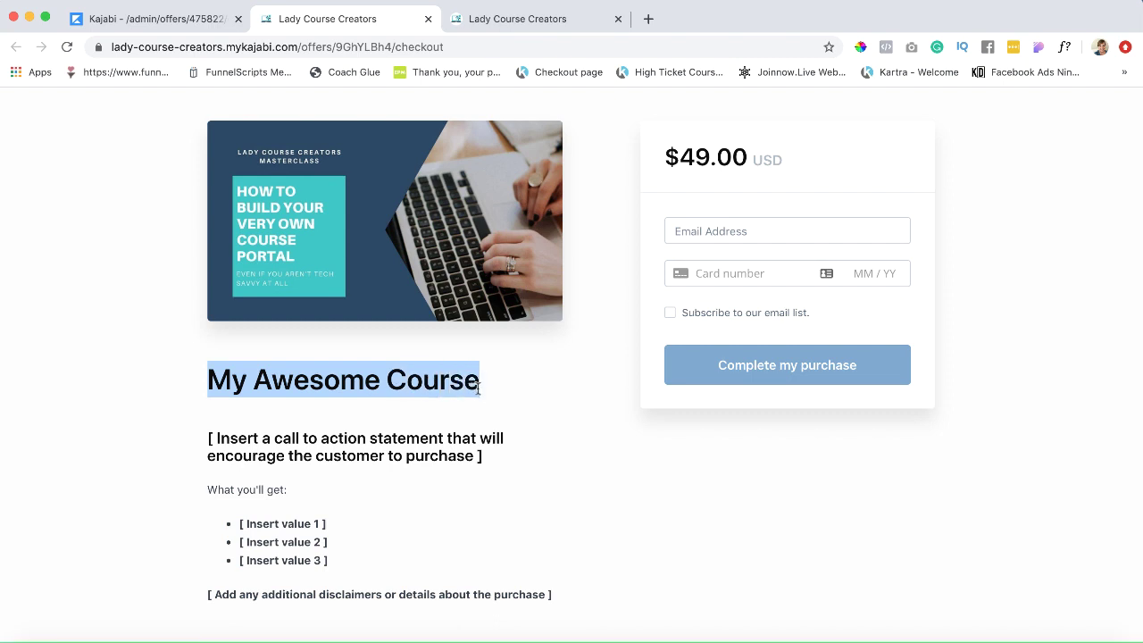
pyautogui.click(501, 390)
pyautogui.tripleClick(479, 385)
pyautogui.tripleClick(420, 384)
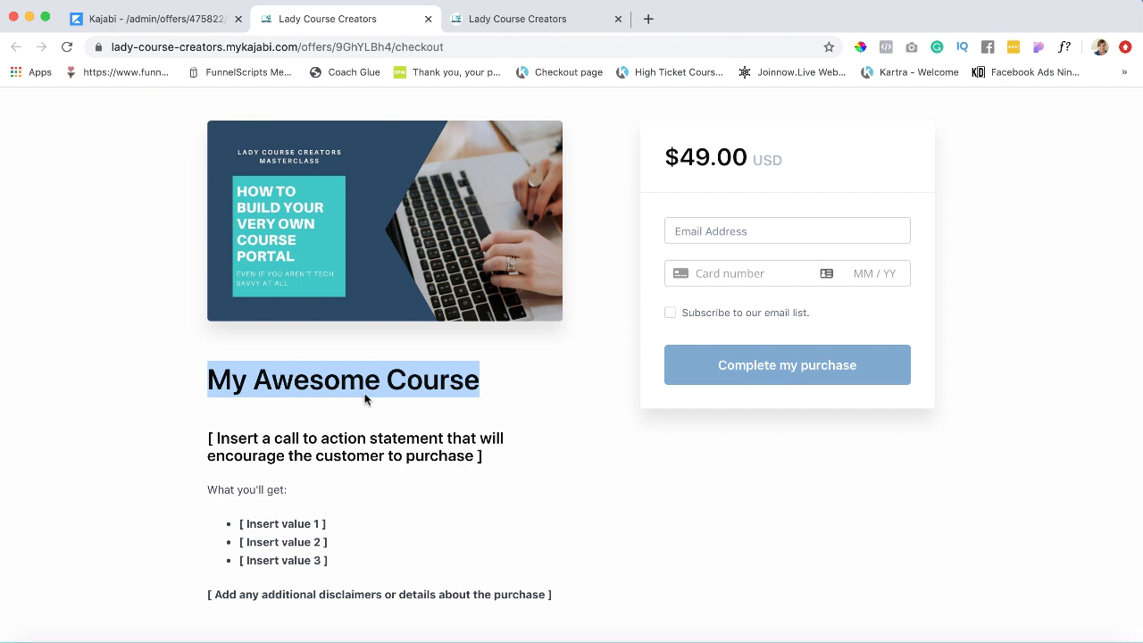
pyautogui.tripleClick(216, 375)
pyautogui.scroll(-1, 399, 550)
pyautogui.scroll(5, 399, 544)
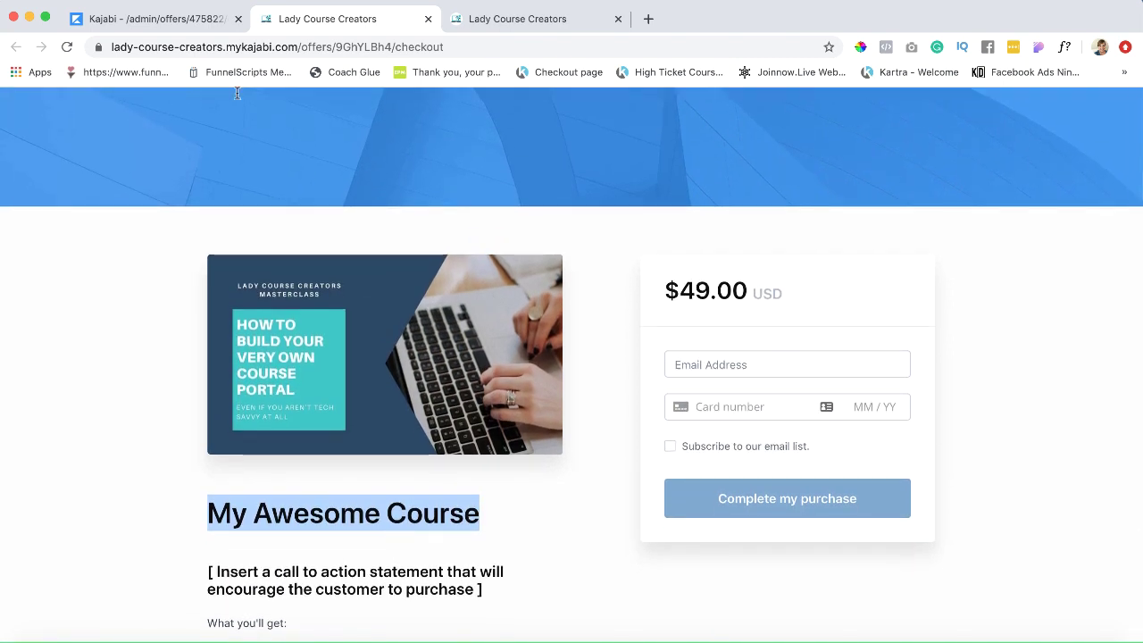
# - Return to the Awesome Course Offer checkout customizer in the admin tab
pyautogui.click(166, 21)
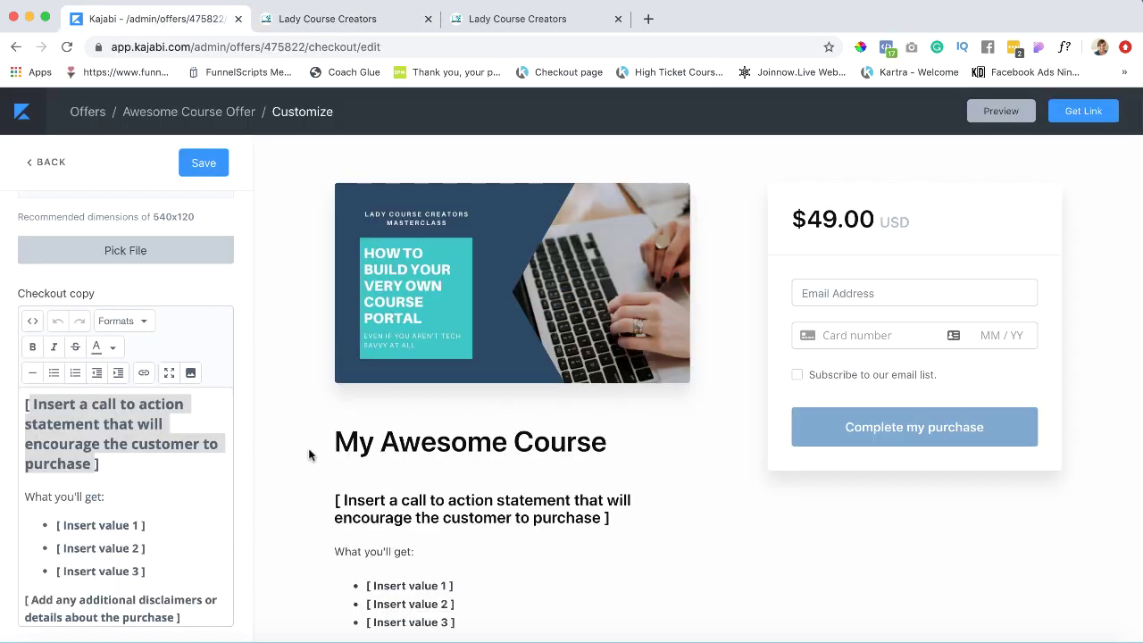
pyautogui.scroll(-2, 312, 455)
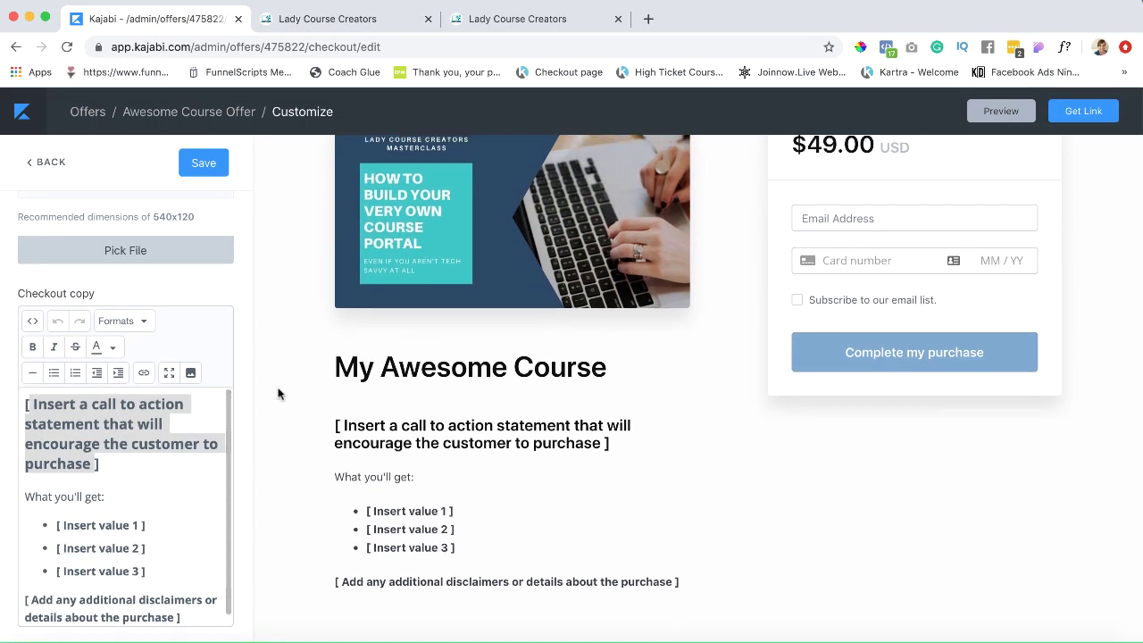
pyautogui.scroll(5, 280, 393)
pyautogui.scroll(-1, 231, 393)
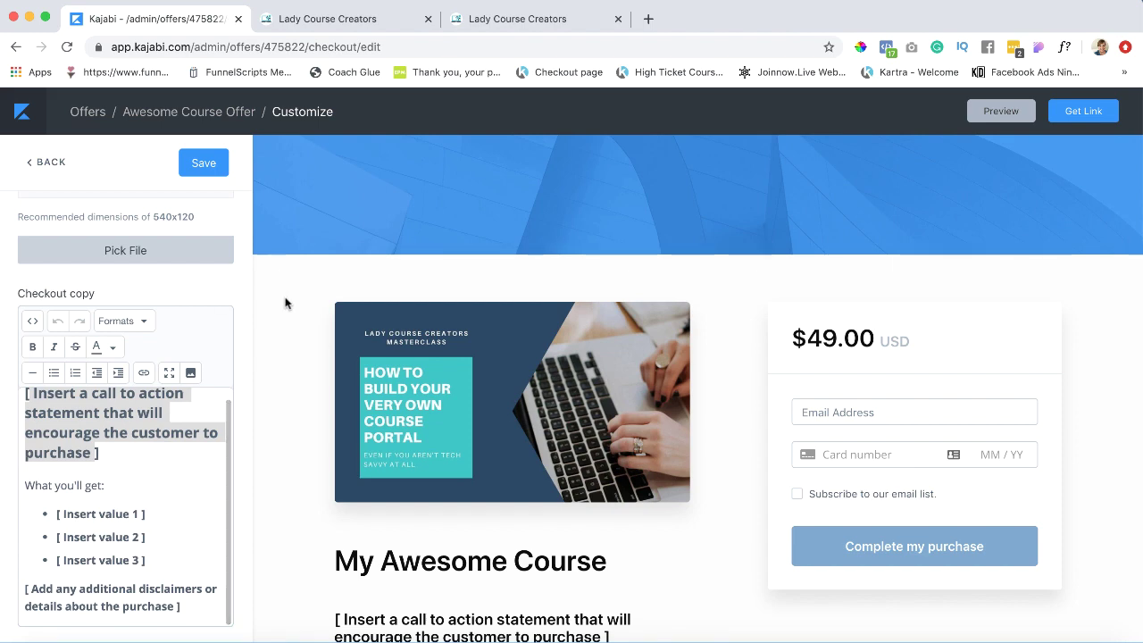
pyautogui.scroll(-5, 286, 331)
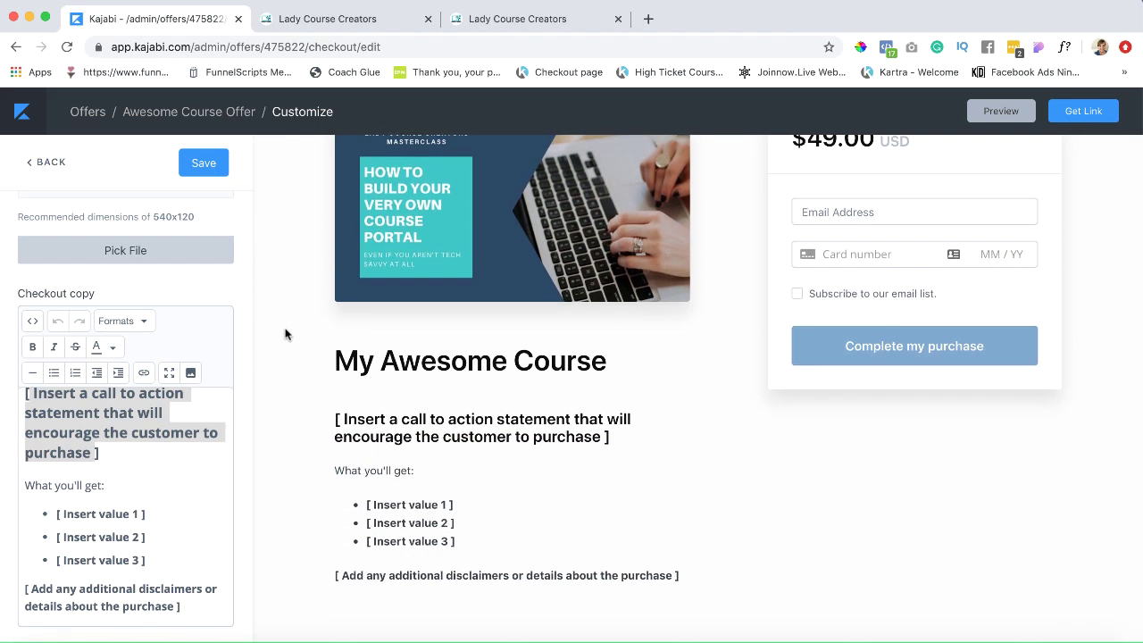